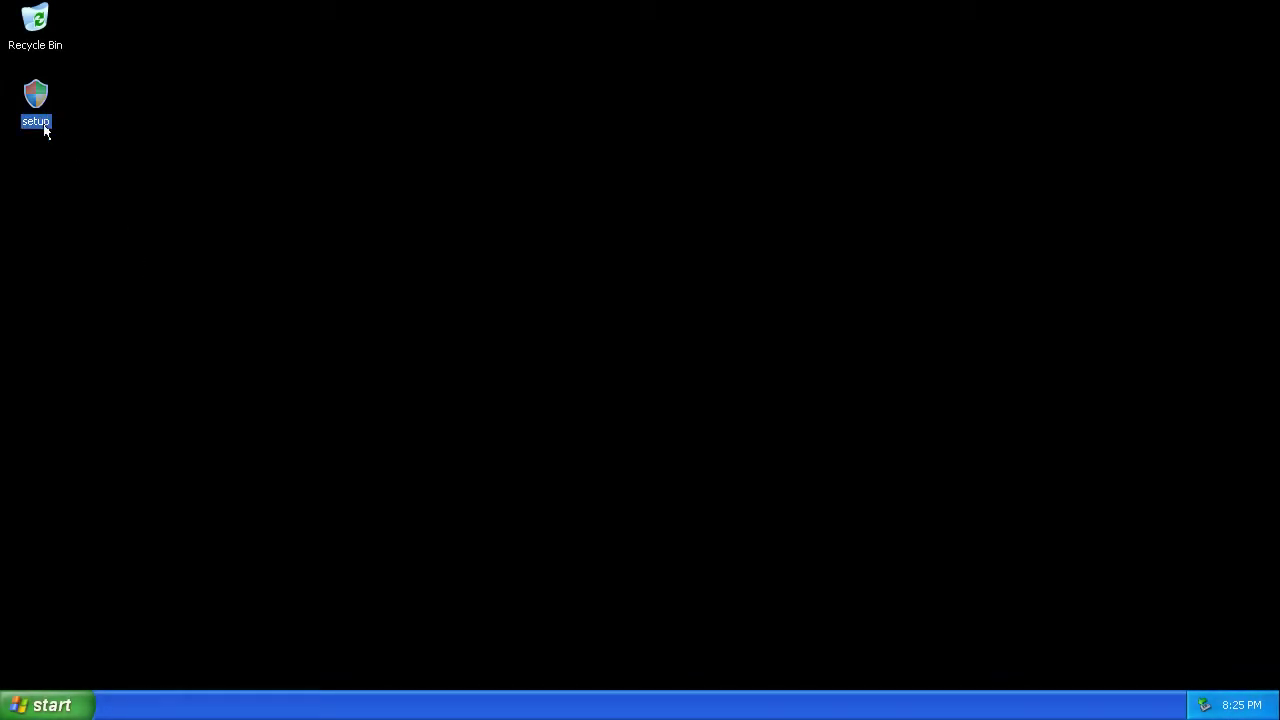
Run the desktop setup file and allow it past the security warning
{"action": "double_click", "coordinate": [48, 126]}
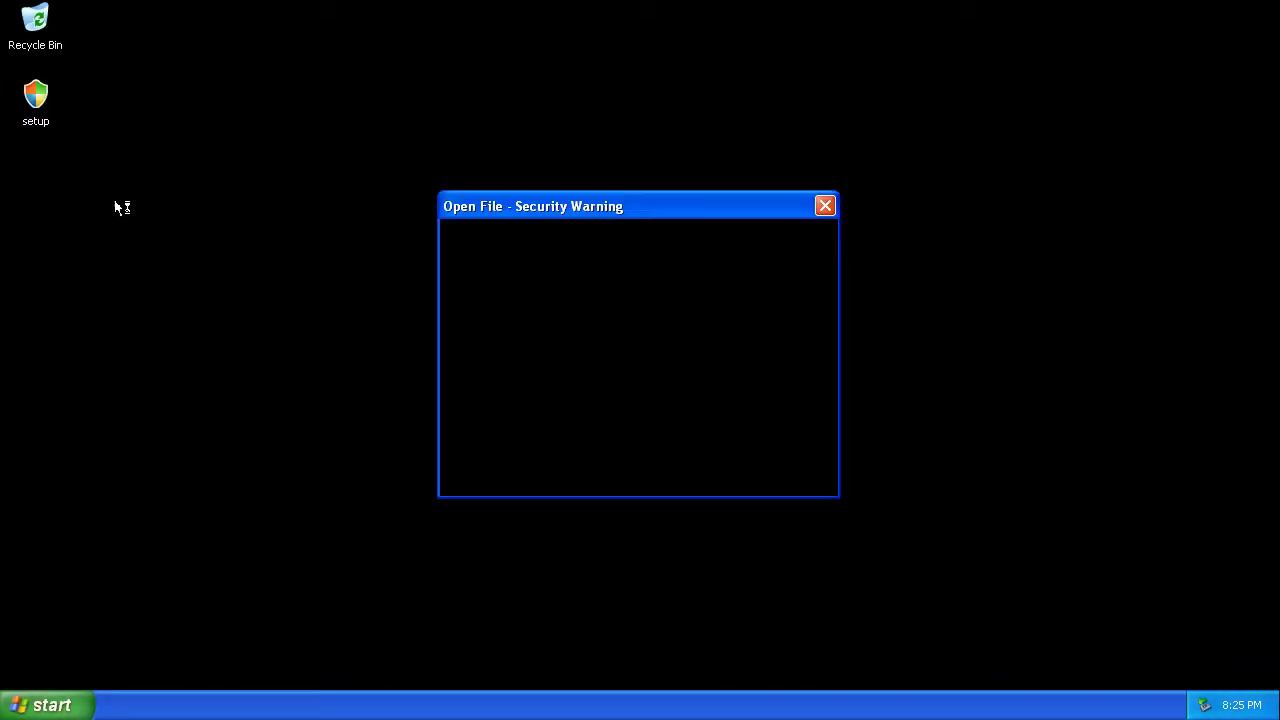
{"action": "left_click", "coordinate": [669, 367]}
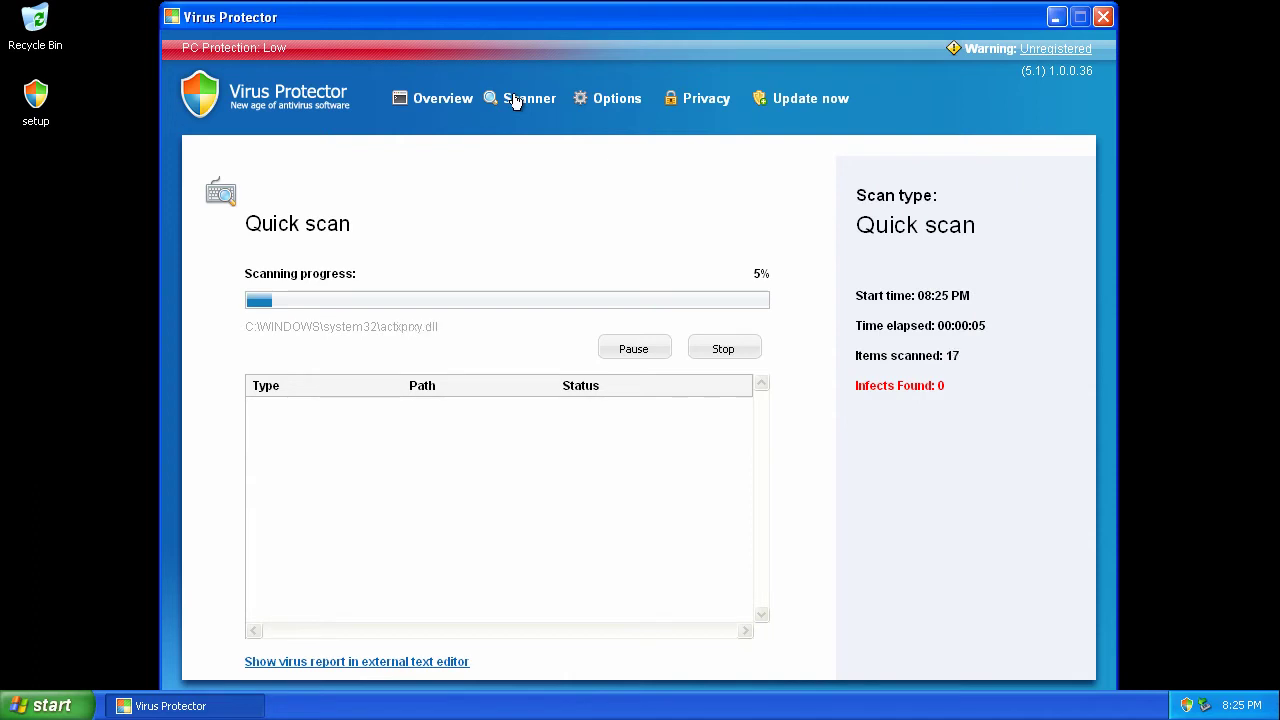
Browse Virus Protector's Overview, Options and Privacy pages, try a privacy tool, and open registration
{"action": "left_click", "coordinate": [455, 102]}
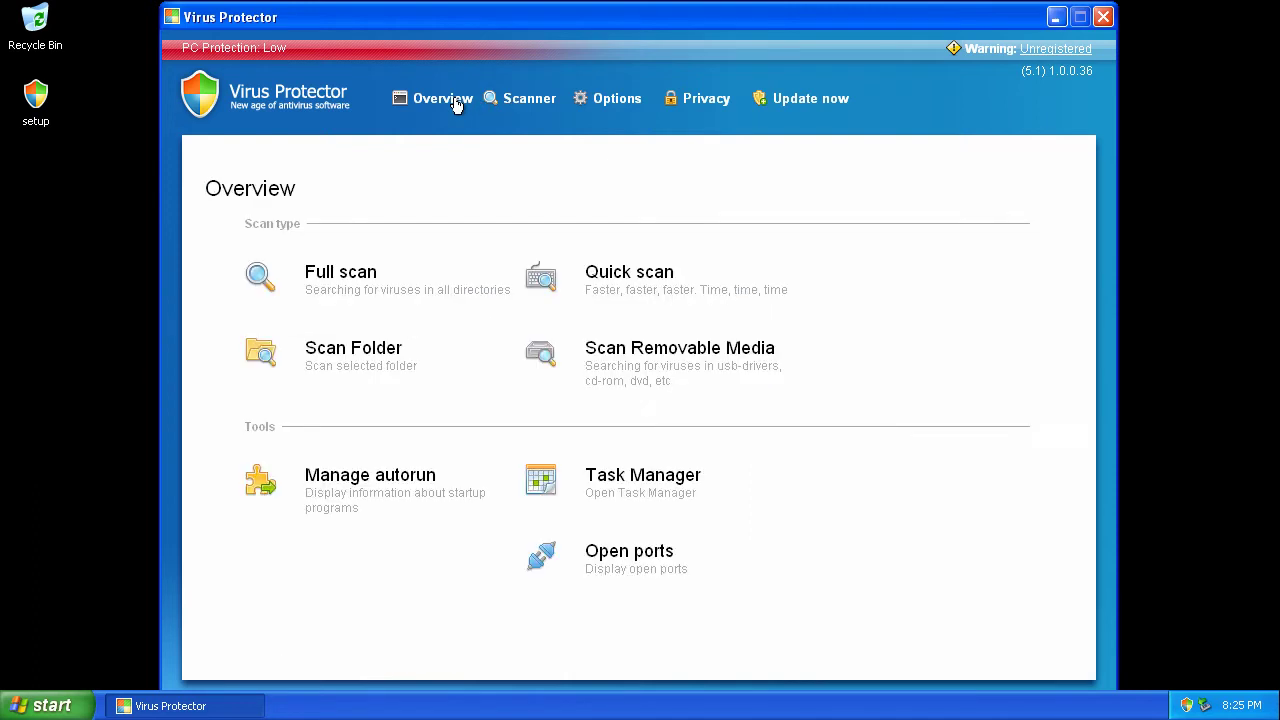
{"action": "left_click", "coordinate": [609, 104]}
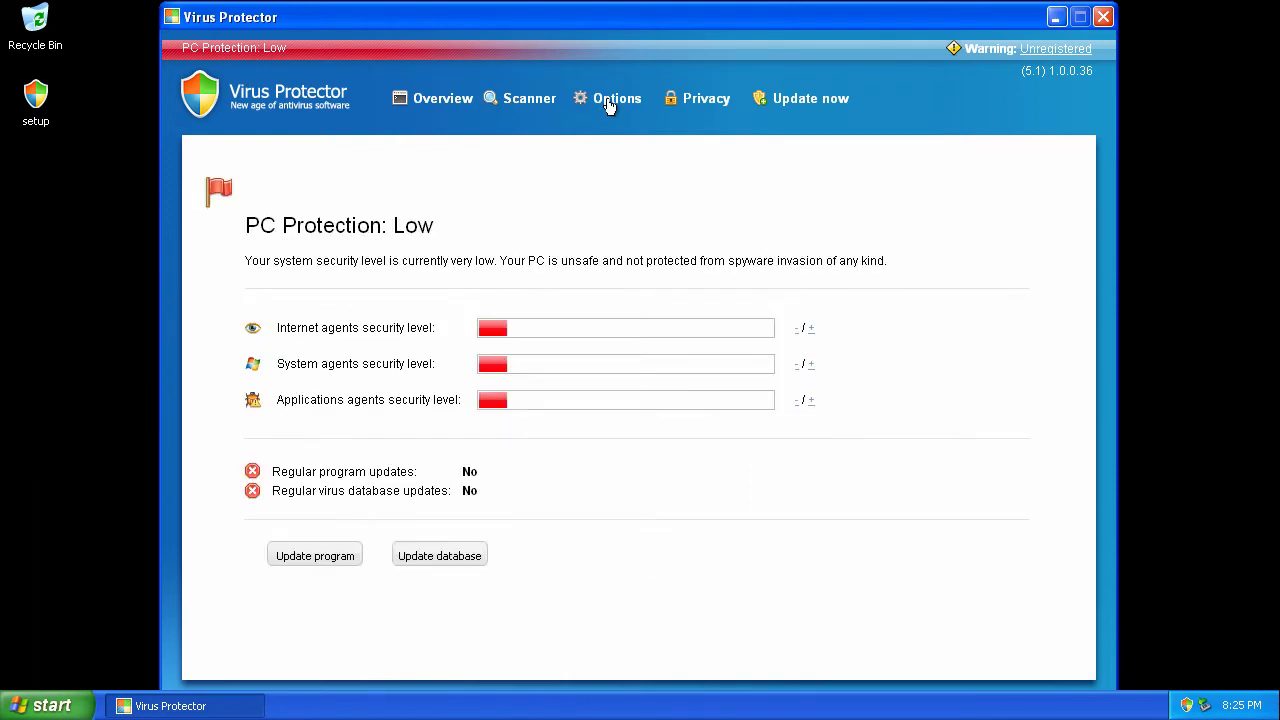
{"action": "left_click", "coordinate": [670, 104]}
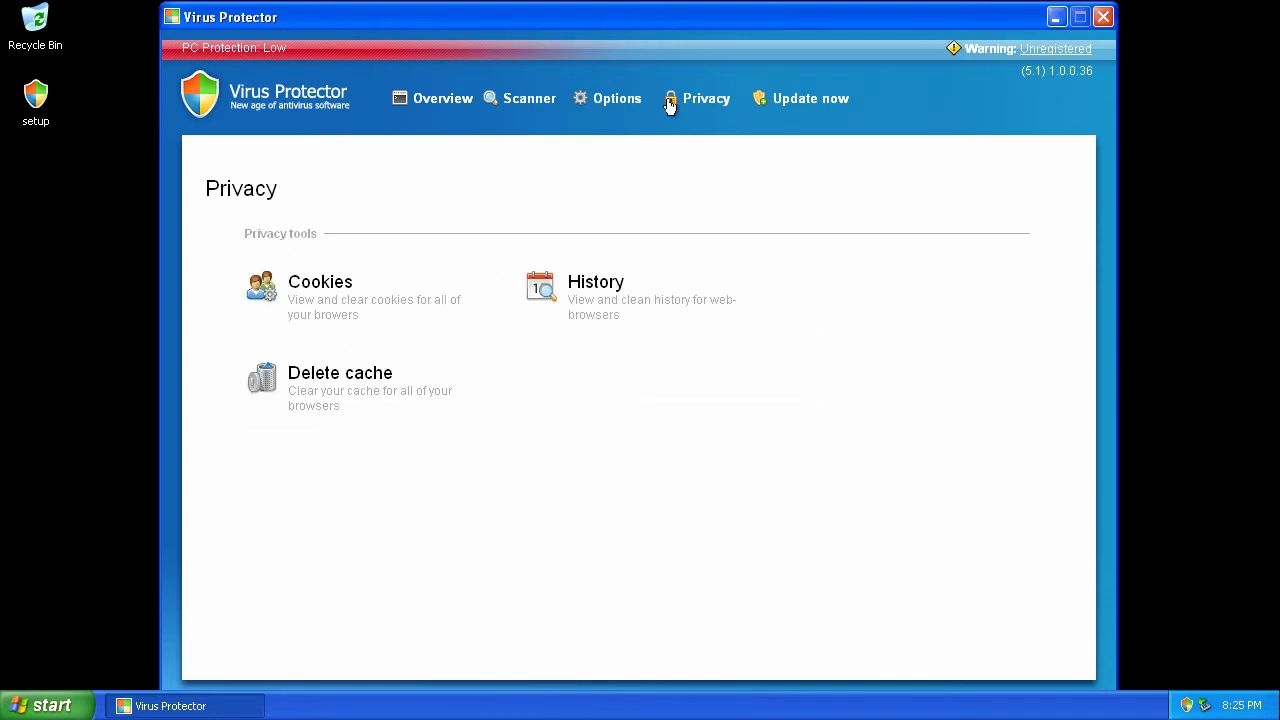
{"action": "left_click", "coordinate": [800, 108]}
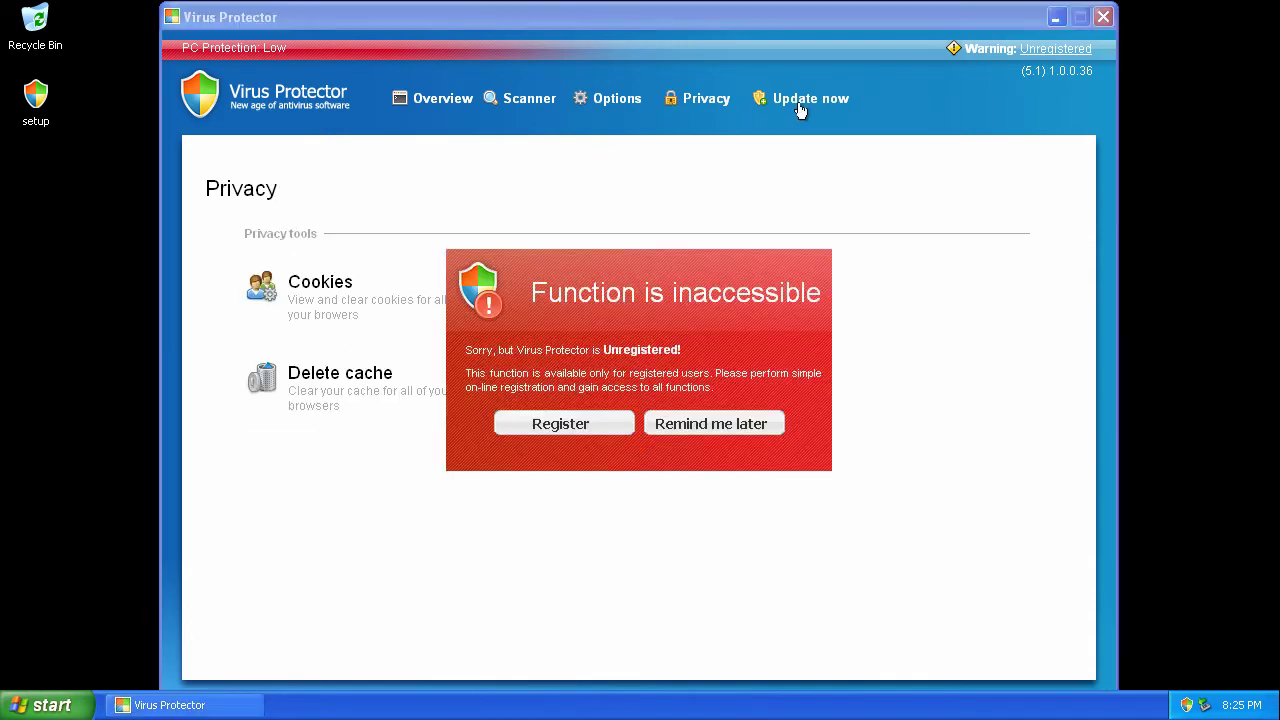
{"action": "left_click", "coordinate": [606, 431]}
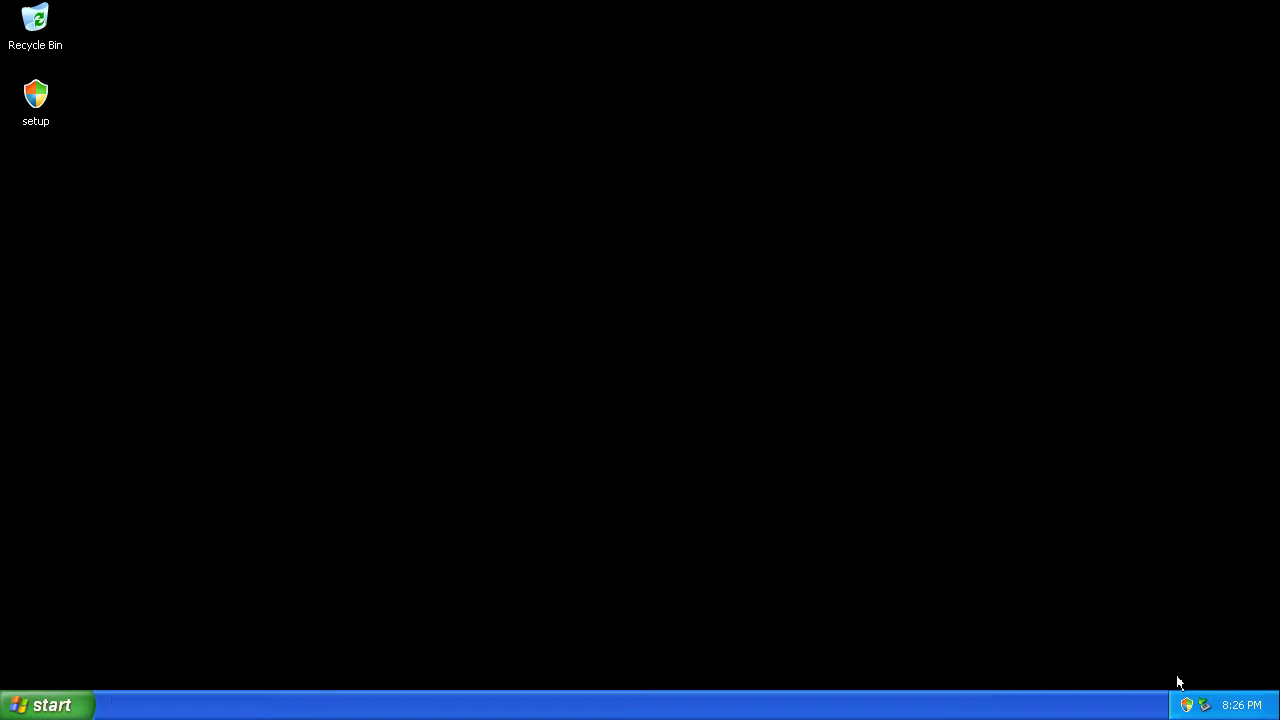
View the tray shield's quick-action menu, then turn off the computer from the Start menu
{"action": "right_click", "coordinate": [1182, 705]}
{"action": "left_click", "coordinate": [1148, 716]}
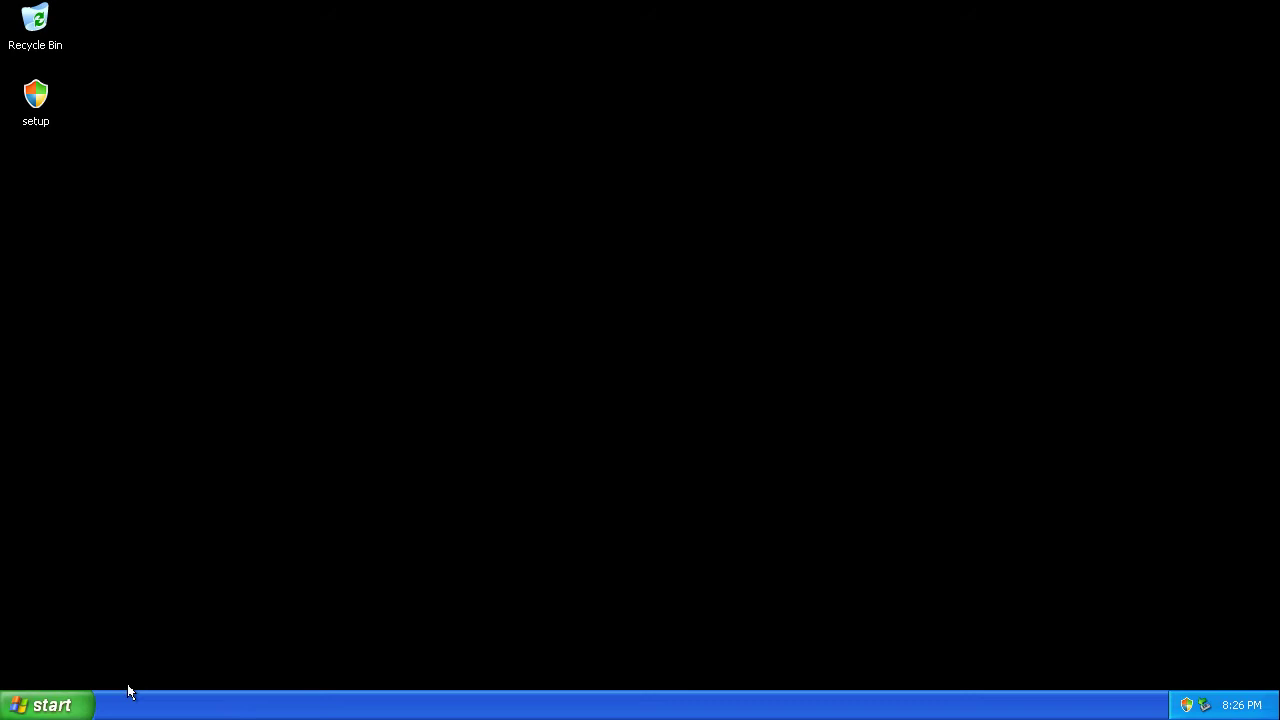
{"action": "left_click", "coordinate": [63, 712]}
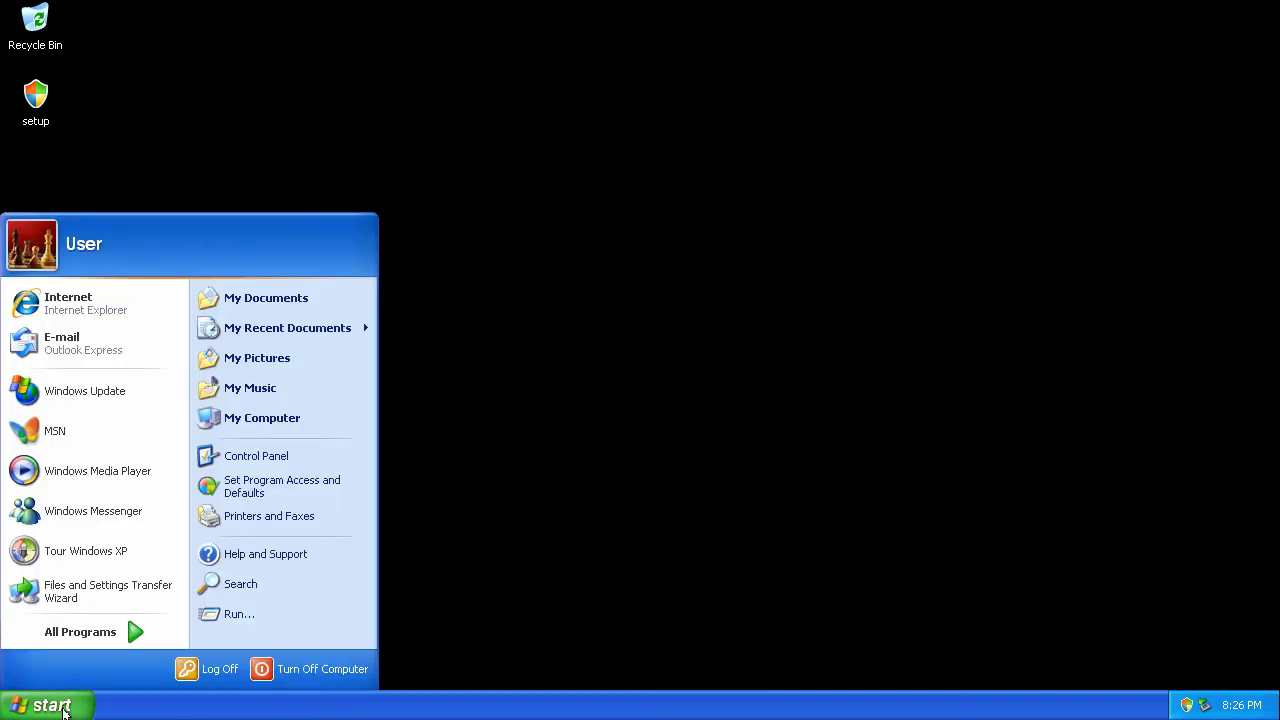
{"action": "left_click", "coordinate": [290, 676]}
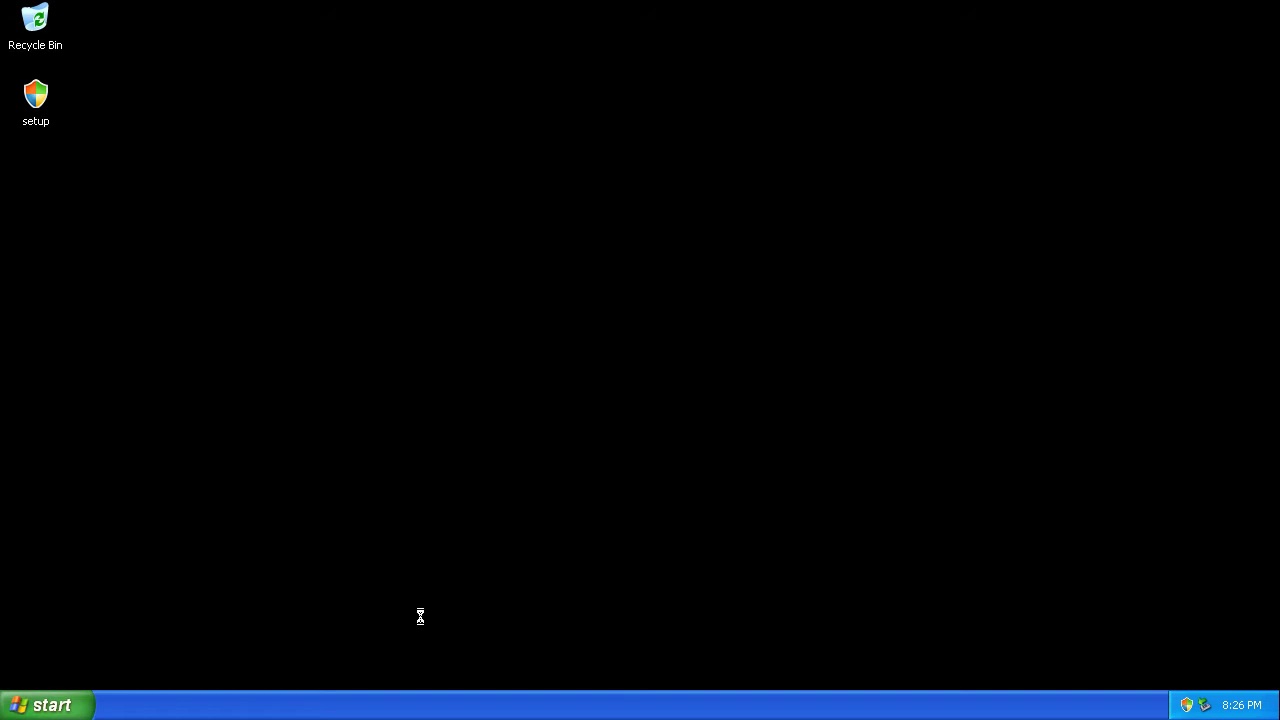
{"action": "left_click", "coordinate": [632, 280]}
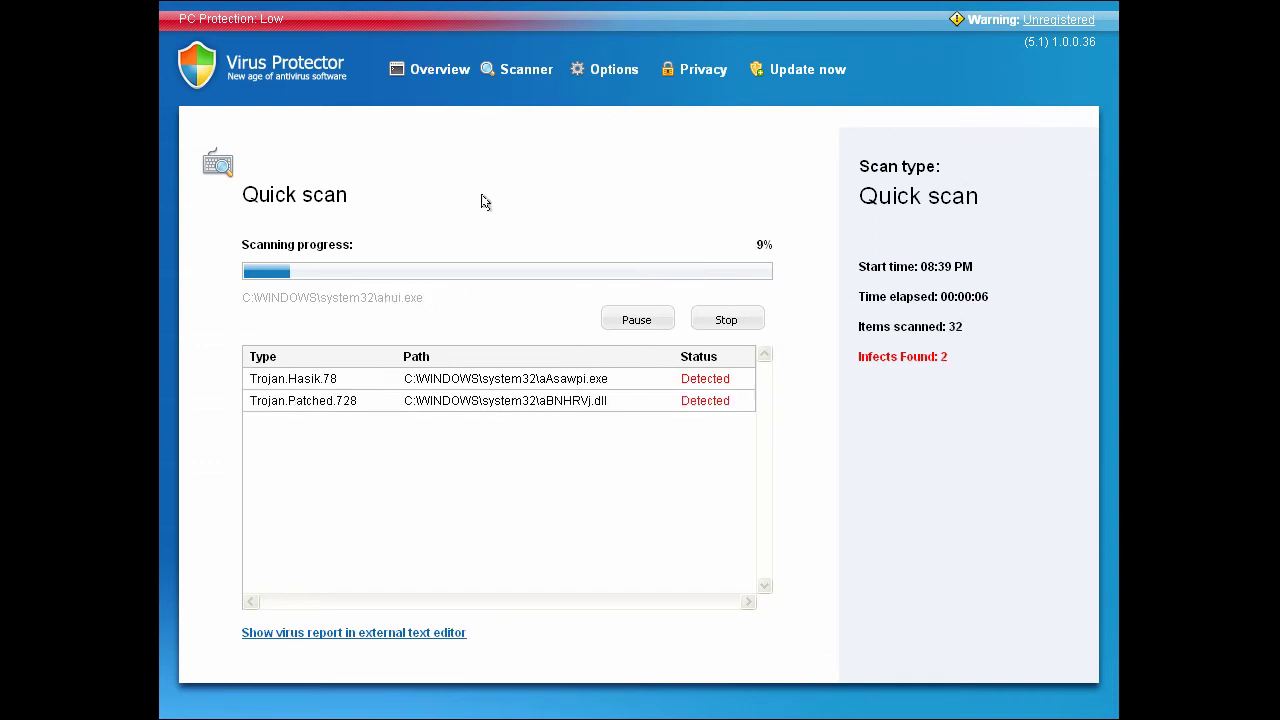
Try Ctrl+Shift+Esc twice, dismissing the 'Task Manager has been disabled' error each time
{"action": "key", "text": "ctrl+shift+Escape"}
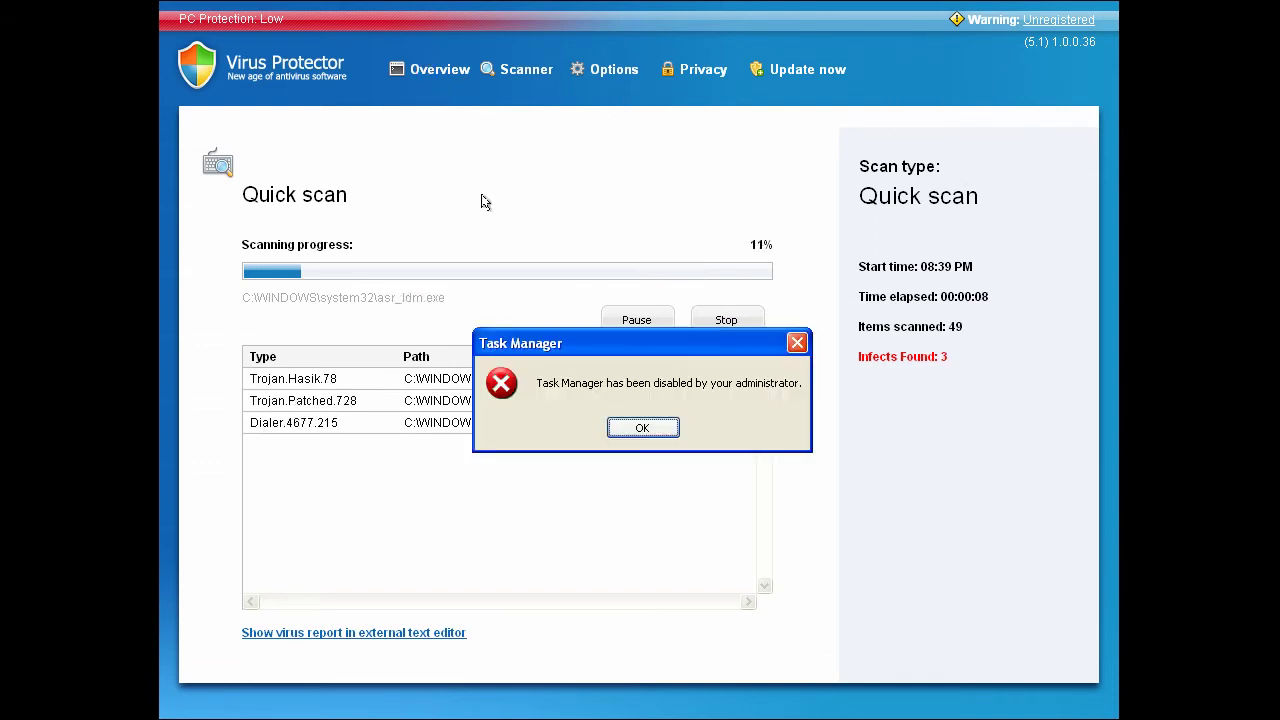
{"action": "key", "text": "Return"}
{"action": "key", "text": "ctrl+shift+Escape"}
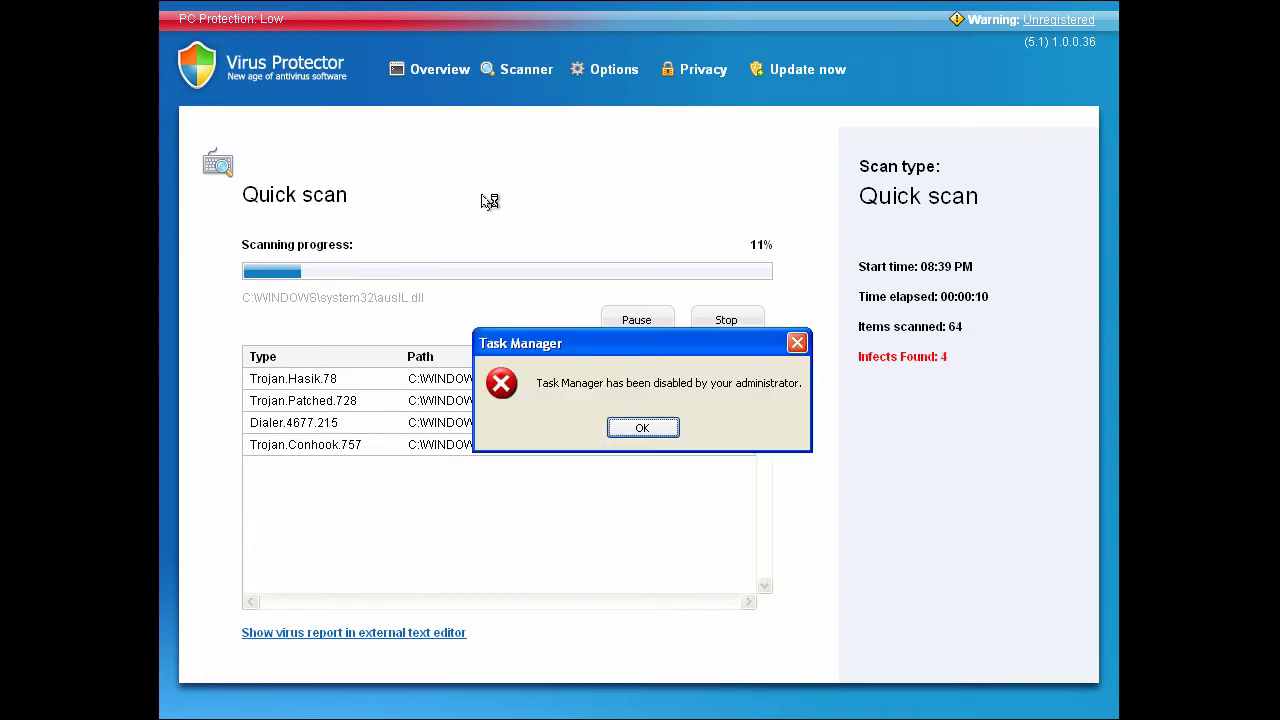
{"action": "key", "text": "Return"}
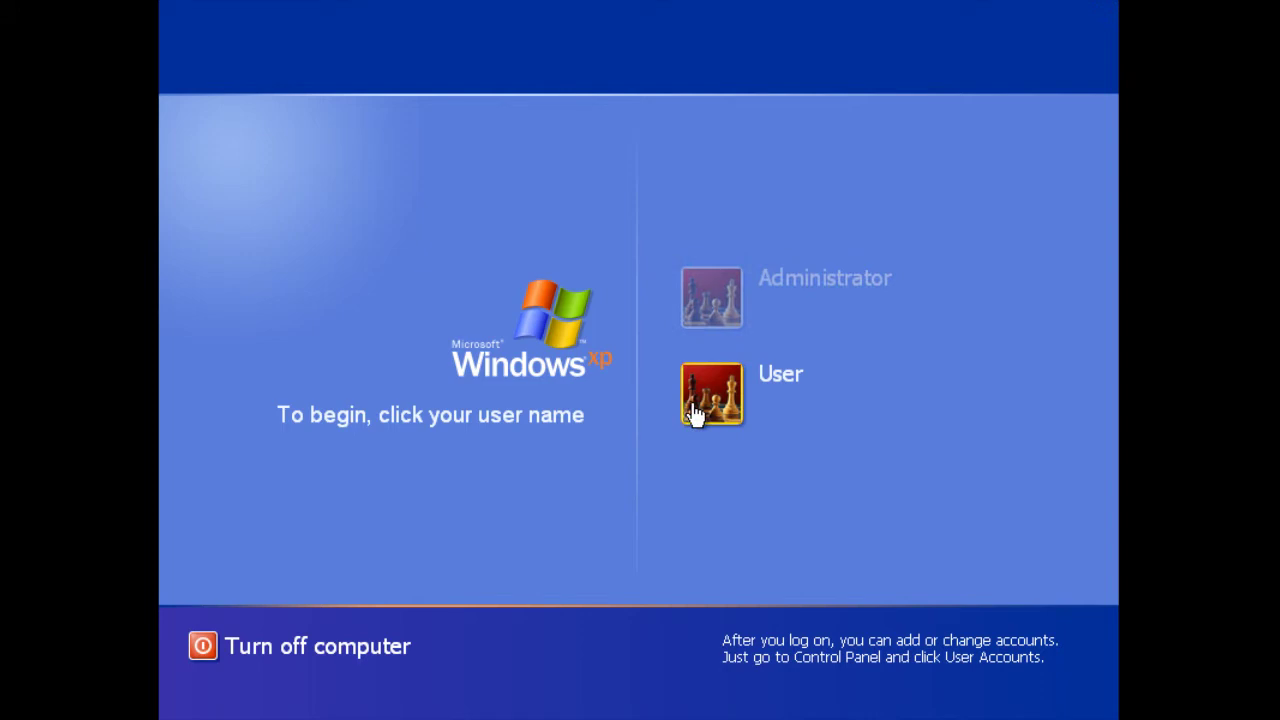
Log on to the standard user account and try running regedit, which is blocked
{"action": "left_click", "coordinate": [696, 413]}
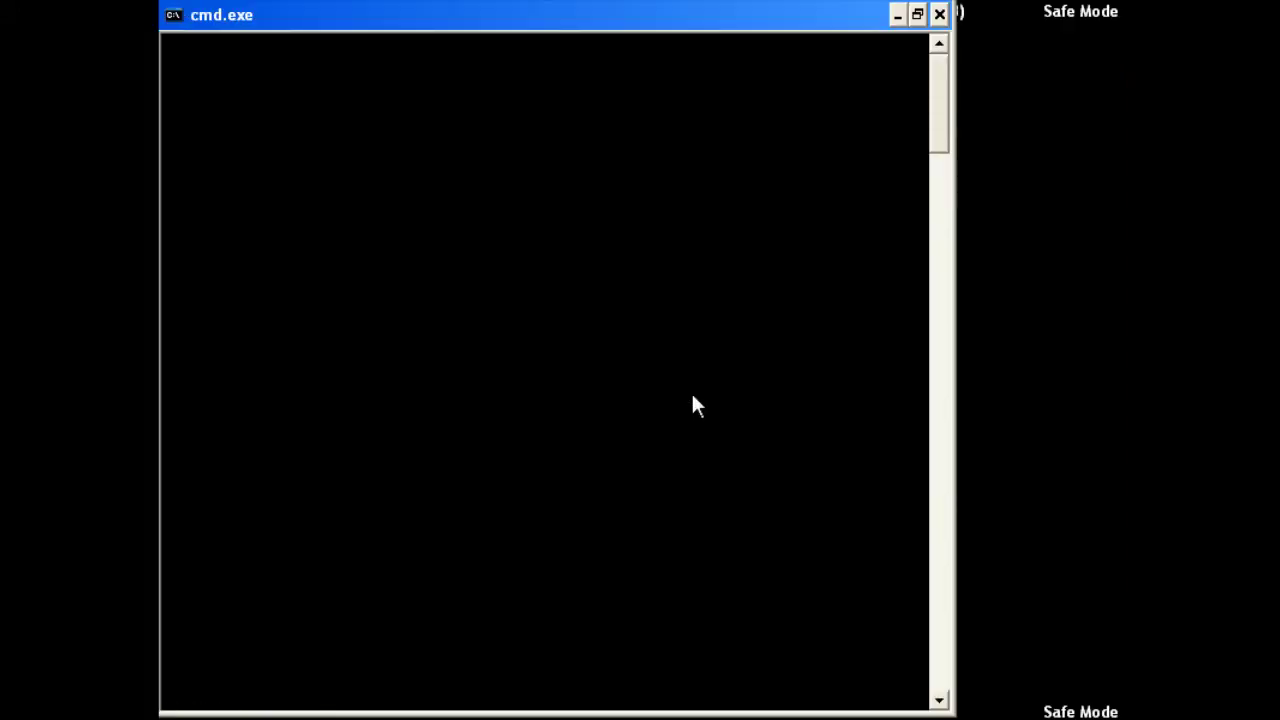
{"action": "type", "text": "regedit"}
{"action": "key", "text": "Return"}
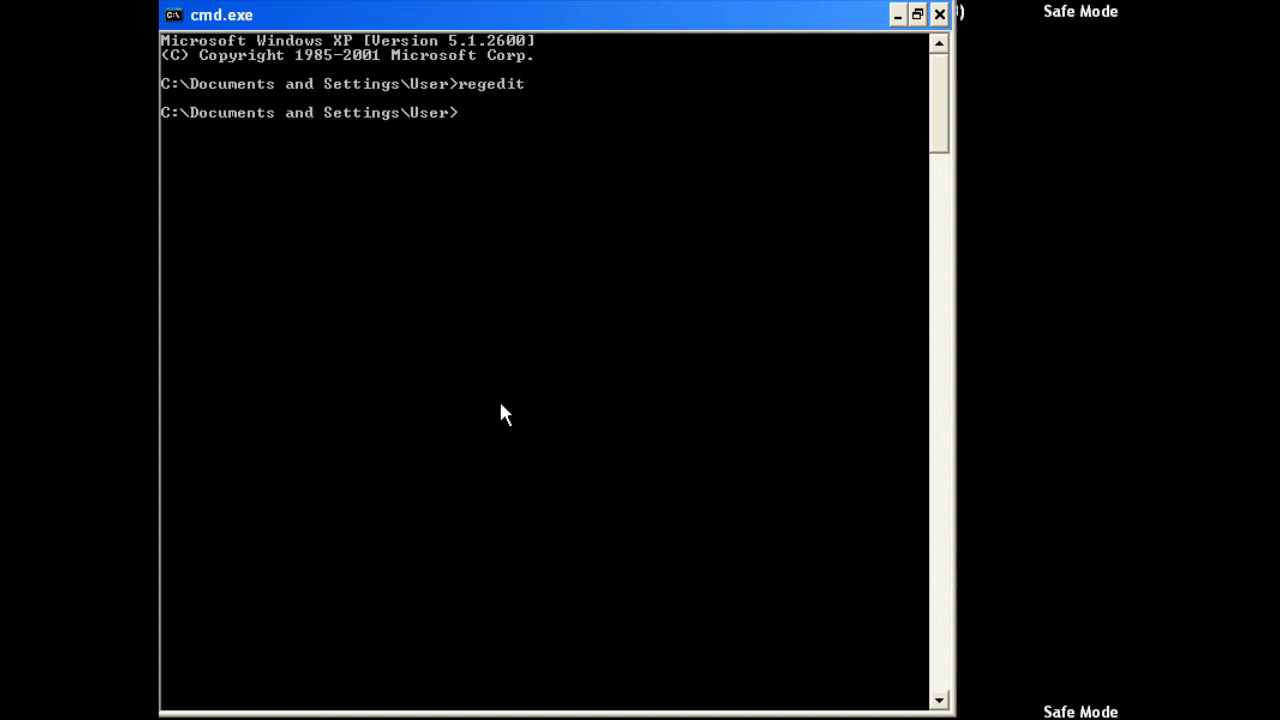
{"action": "key", "text": "Return"}
Try taskmgr, which is also disabled, then display the reg /? usage help
{"action": "type", "text": "taskmgr"}
{"action": "key", "text": "Return"}
{"action": "key", "text": "Return"}
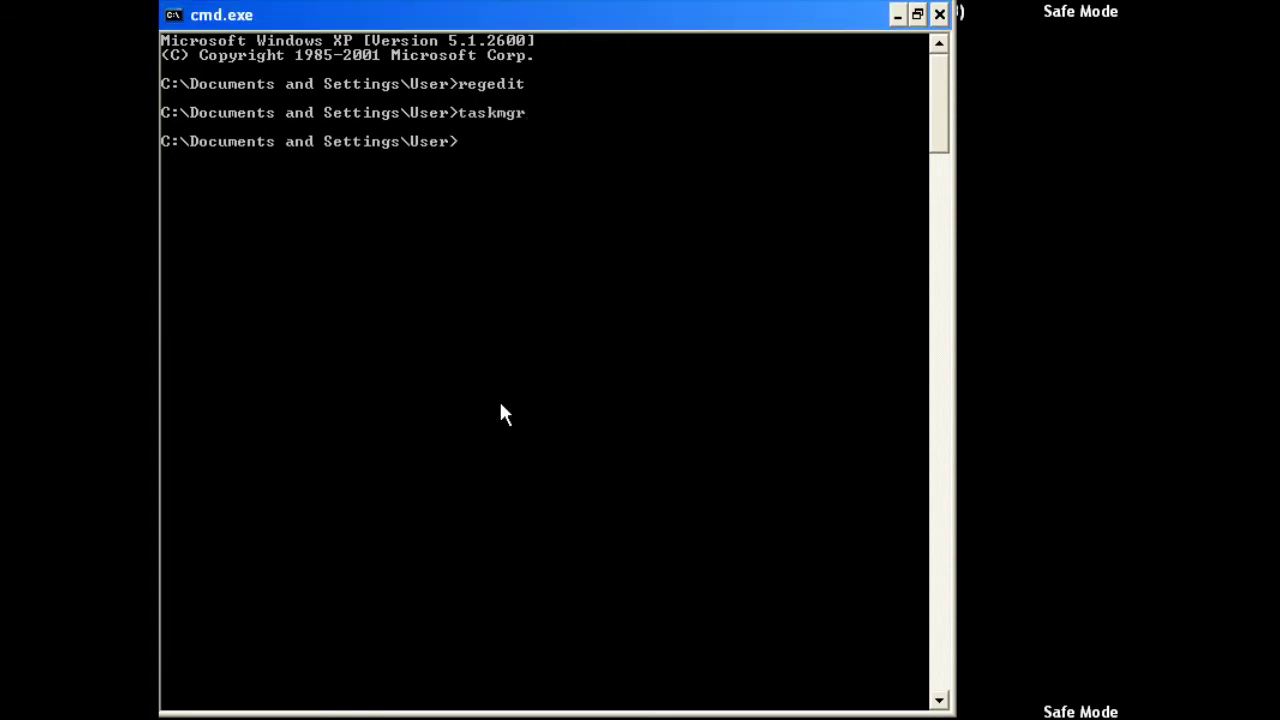
{"action": "type", "text": "reg /?"}
{"action": "key", "text": "Return"}
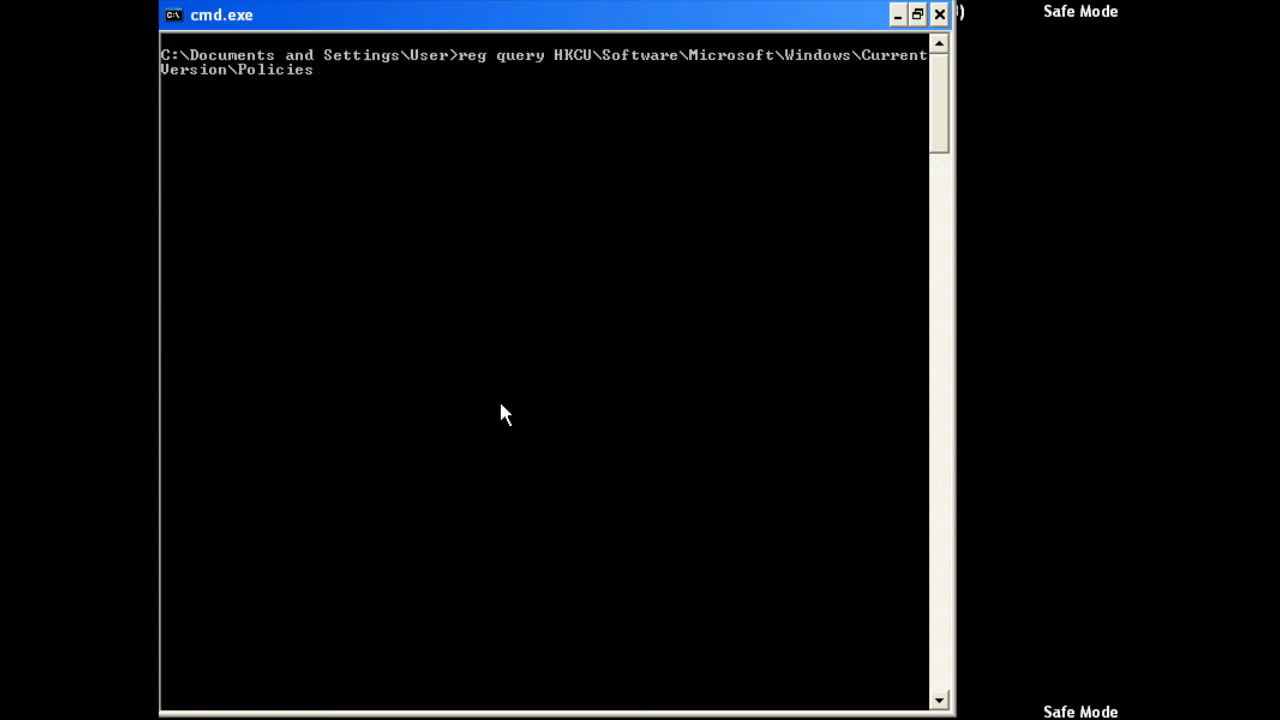
{"action": "key", "text": "Return"}
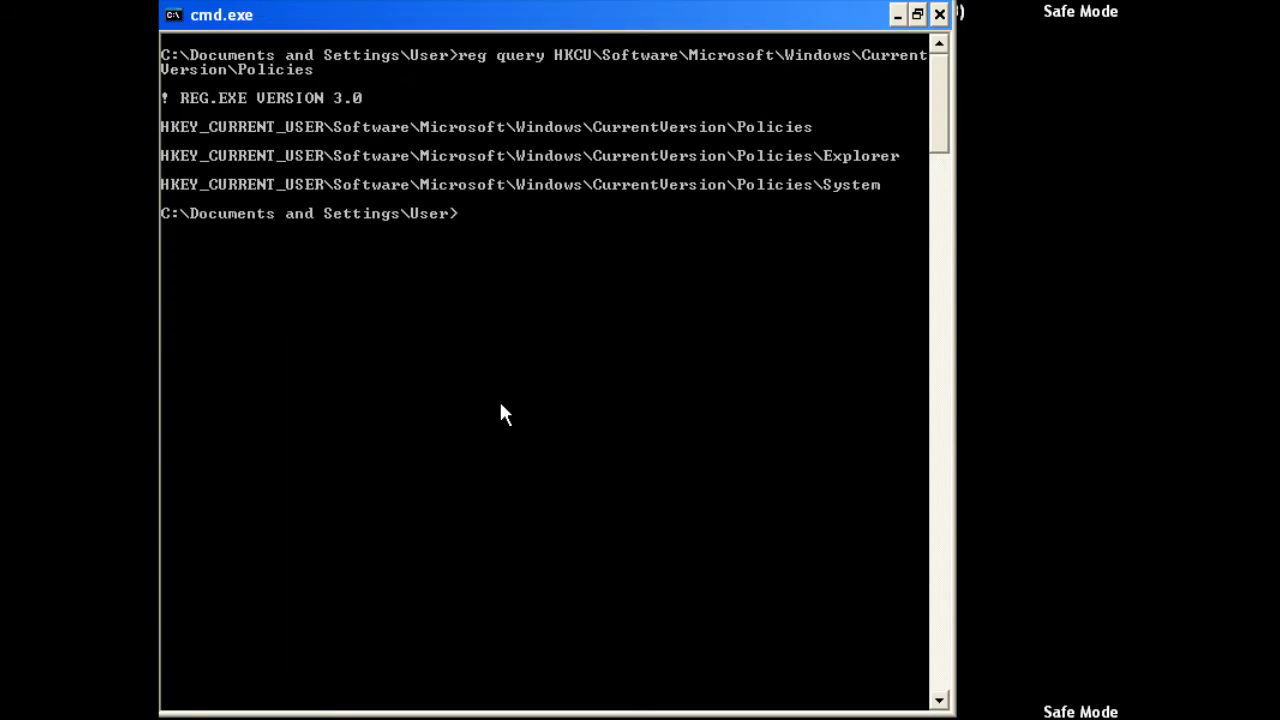
Rerun the previous reg query with \System appended to the Policies key path
{"action": "key", "text": "Up"}
{"action": "type", "text": "S"}
{"action": "key", "text": "BackSpace"}
{"action": "type", "text": "\\System"}
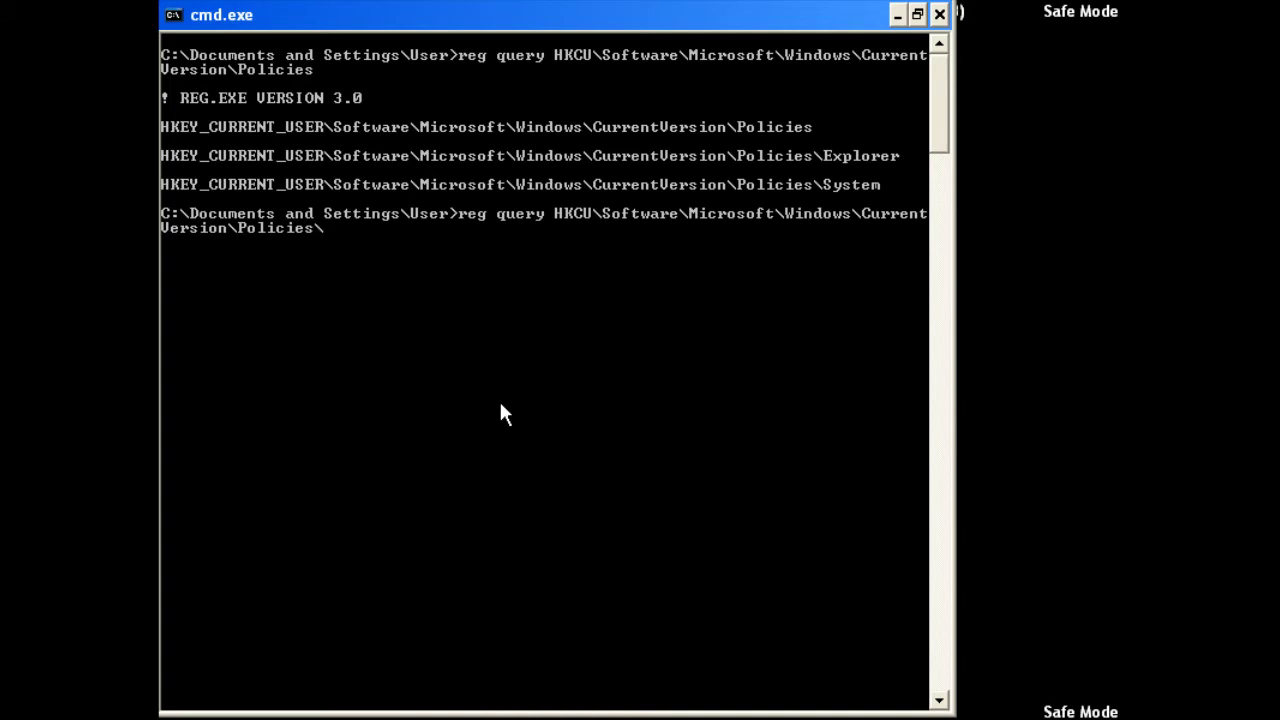
{"action": "key", "text": "Return"}
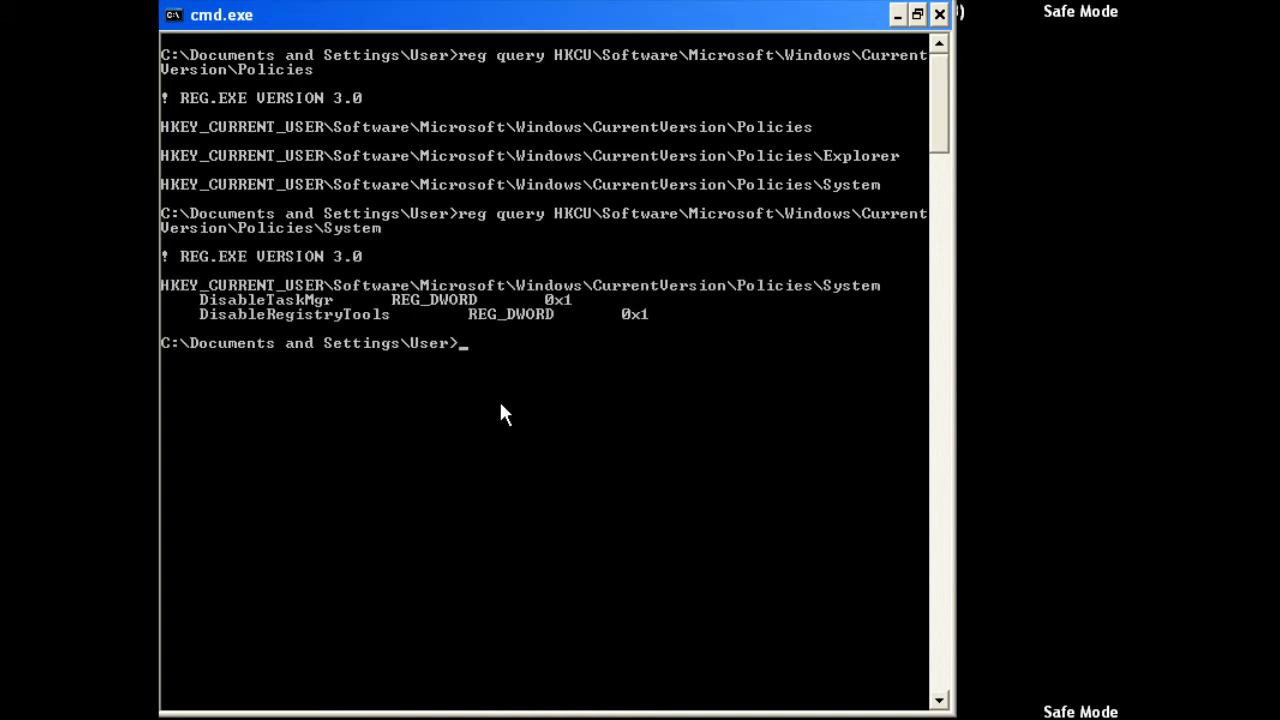
Type reg delete HKCU\Software\Microsoft\Windows\CurrentVersion\Policies\System at the prompt
{"action": "type", "text": "c"}
{"action": "key", "text": "BackSpace"}
{"action": "type", "text": "reg"}
{"action": "key", "text": "BackSpace"}
{"action": "key", "text": "BackSpace"}
{"action": "type", "text": "g delete HKCU\\"}
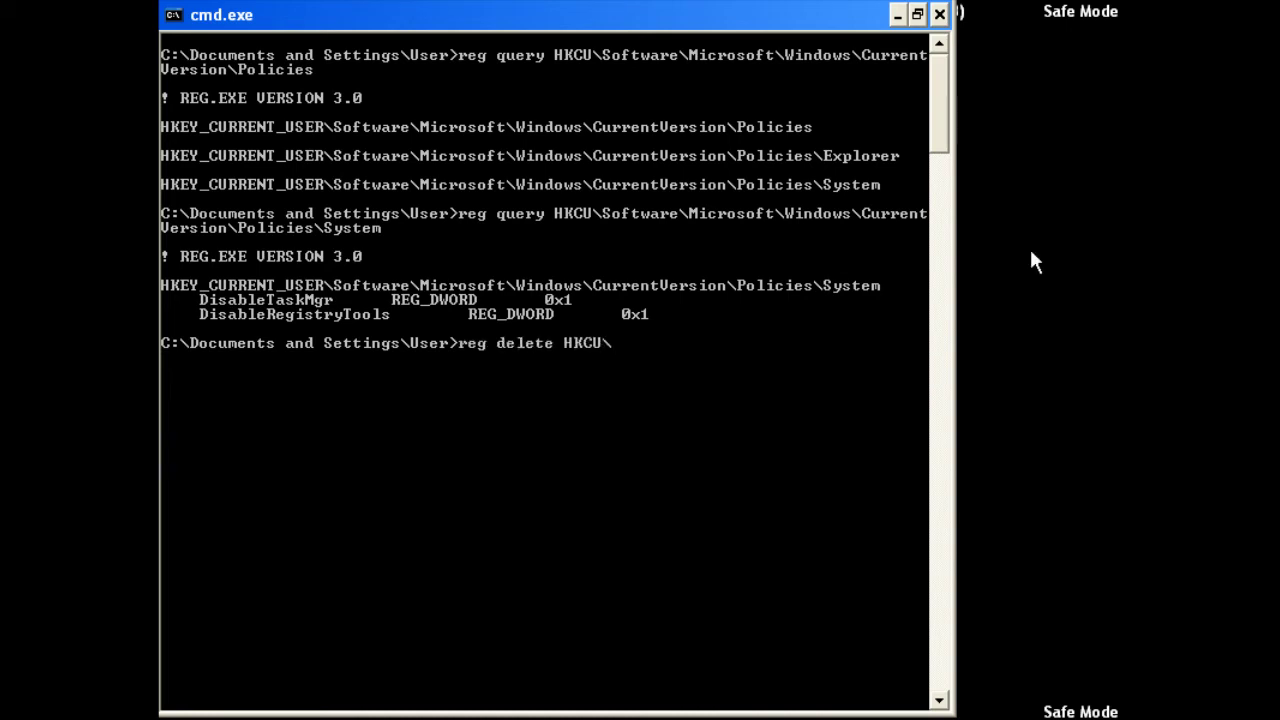
{"action": "type", "text": "Software\\Microsoft"}
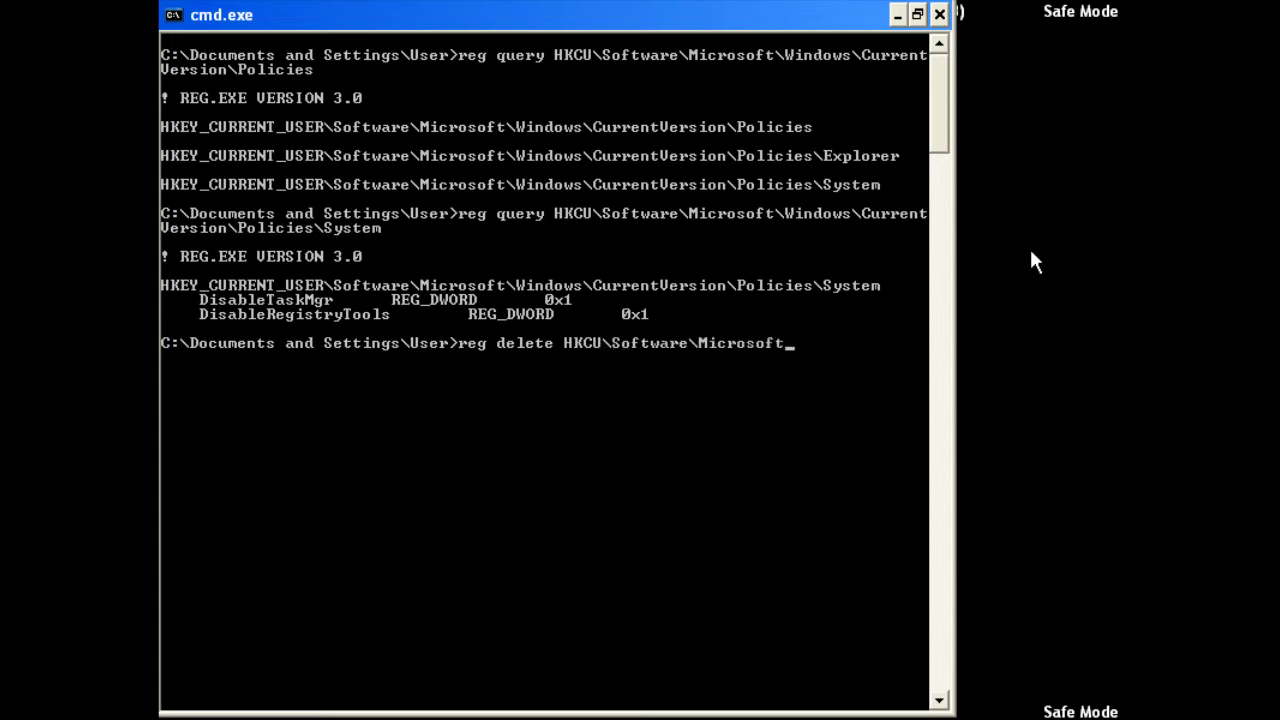
{"action": "type", "text": "\\Windows\\CurrentVersio"}
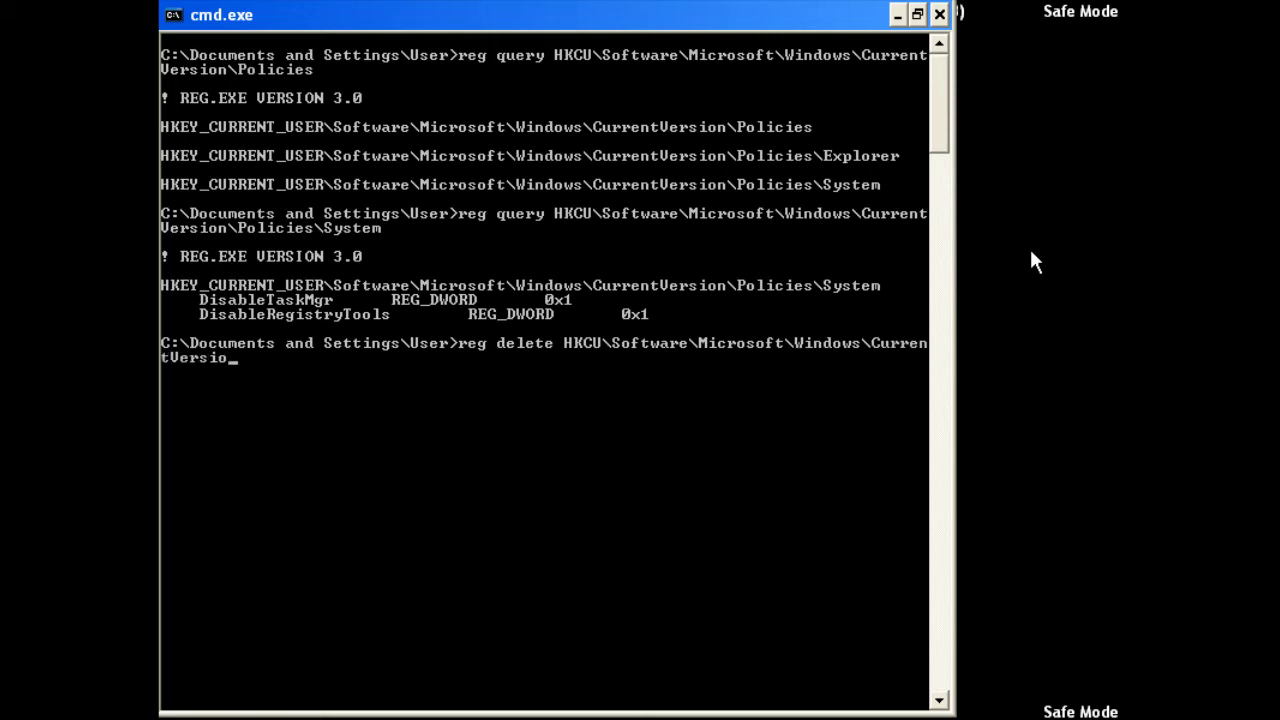
{"action": "type", "text": "n\\Policies\\System"}
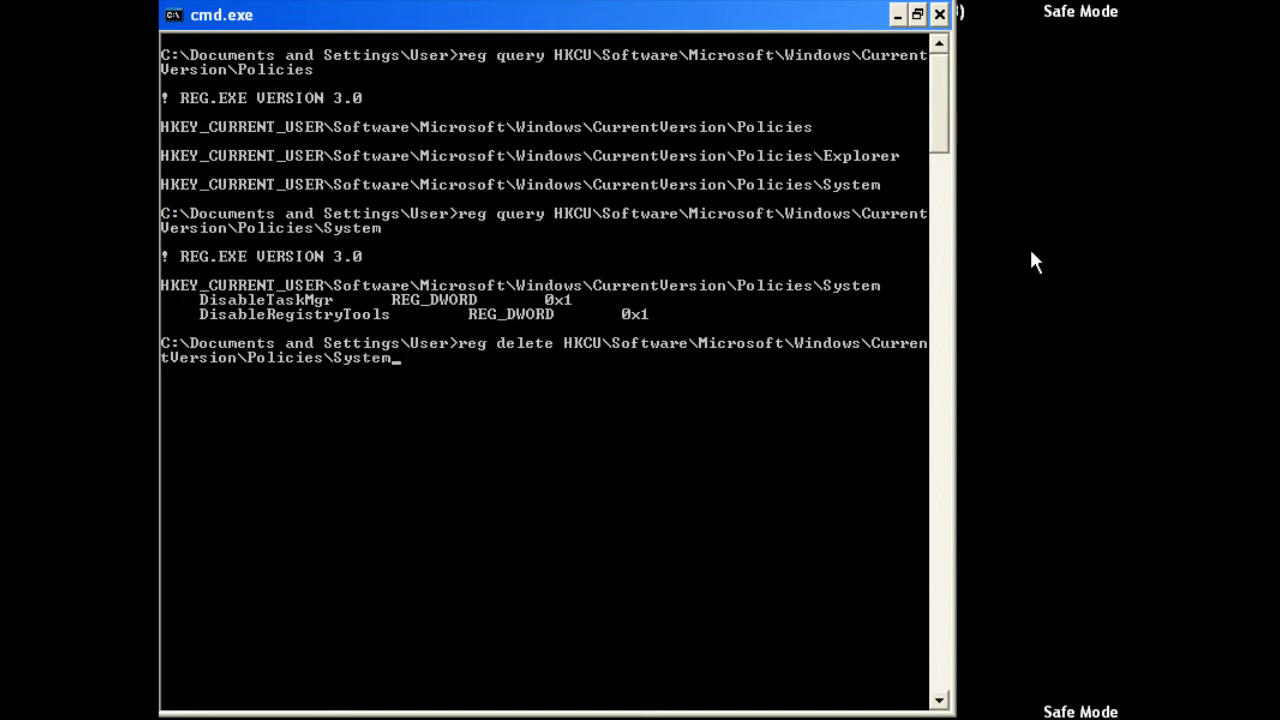
Delete the HKCU Policies\System key, confirming with y, then launch regedit
{"action": "key", "text": "Return"}
{"action": "type", "text": "y"}
{"action": "key", "text": "Return"}
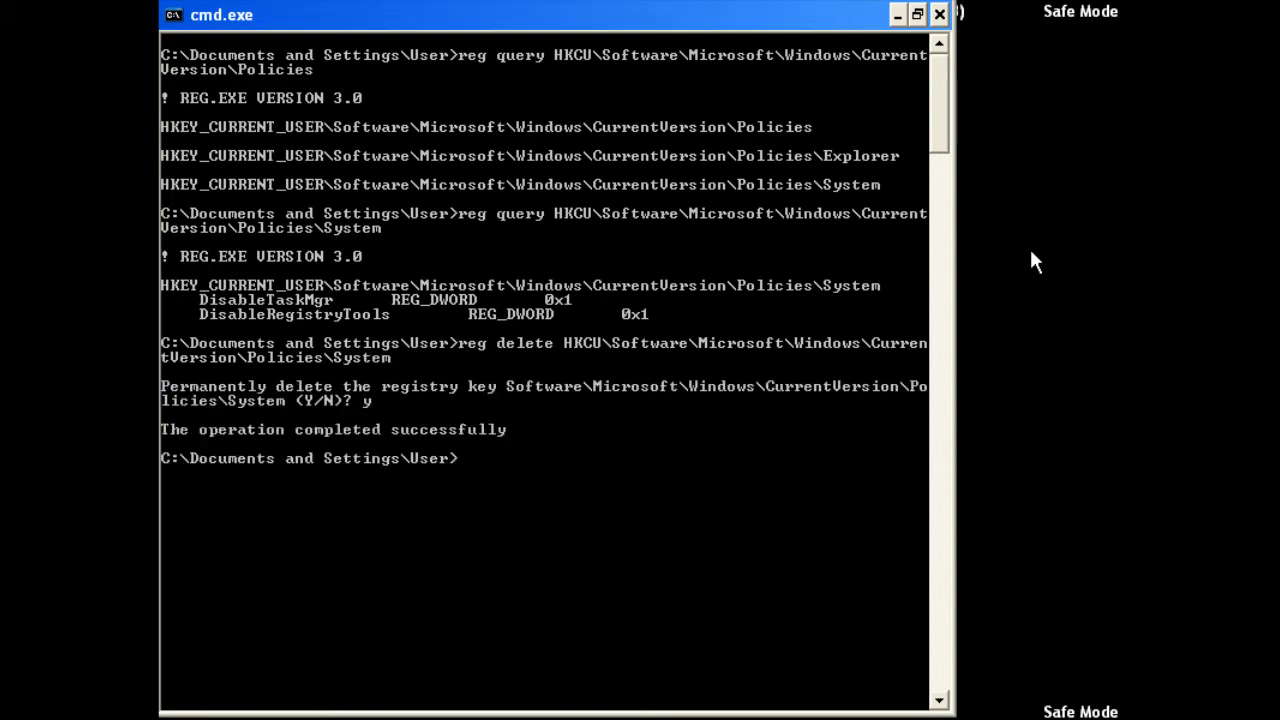
{"action": "type", "text": "regedit"}
{"action": "key", "text": "Return"}
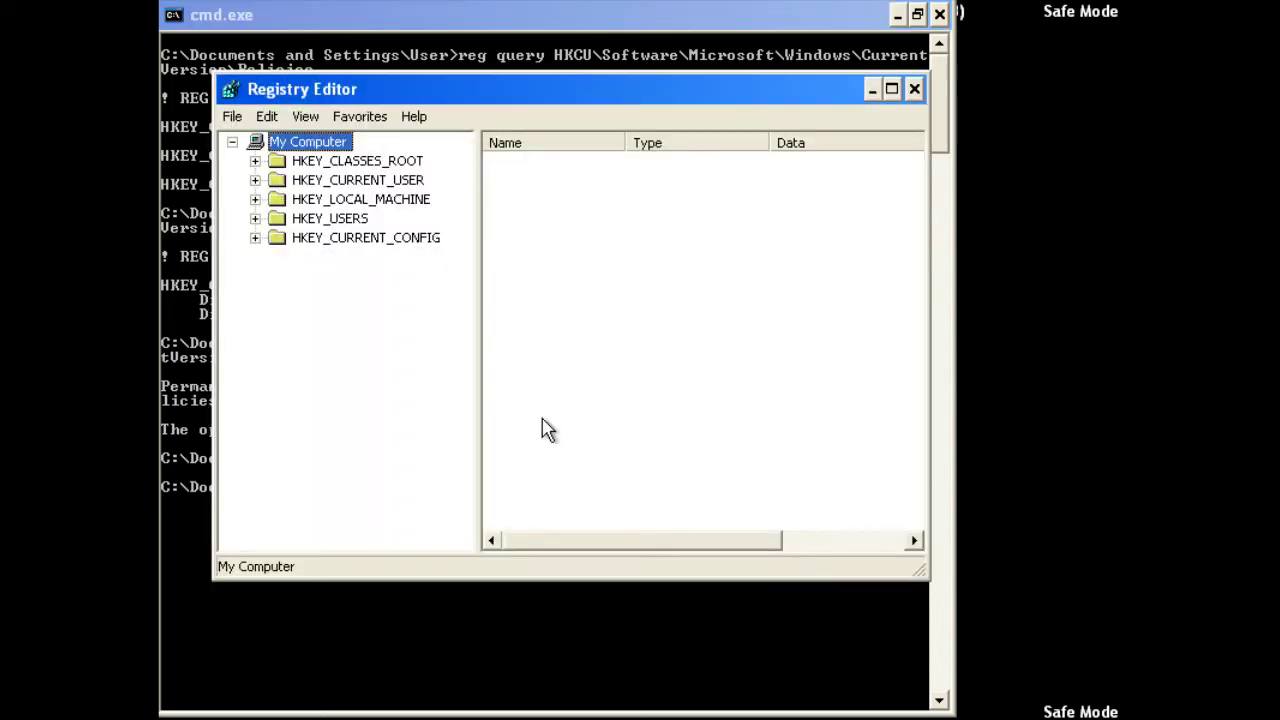
Expand HKEY_LOCAL_MACHINE\SOFTWARE\Microsoft\Windows NT\CurrentVersion in the registry tree
{"action": "key", "text": "Down"}
{"action": "key", "text": "Down"}
{"action": "key", "text": "Down"}
{"action": "key", "text": "Right"}
{"action": "key", "text": "Down"}
{"action": "key", "text": "Down"}
{"action": "key", "text": "Down"}
{"action": "key", "text": "Down"}
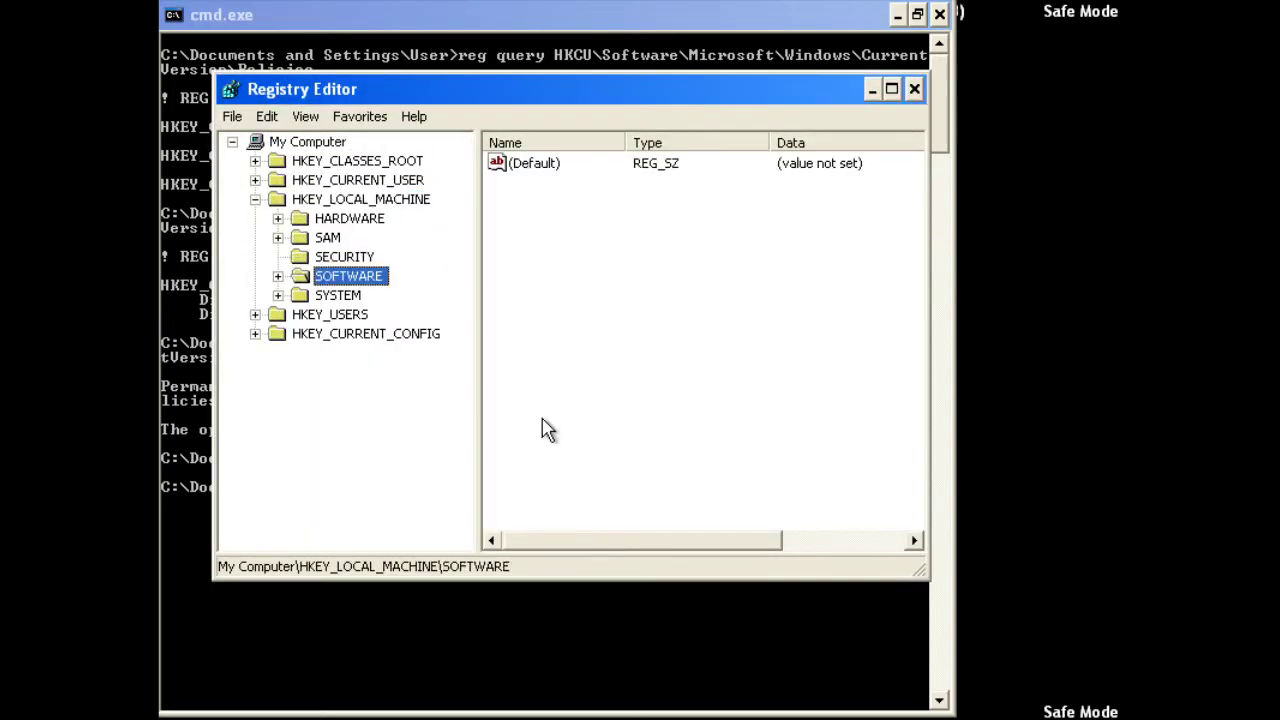
{"action": "key", "text": "Right"}
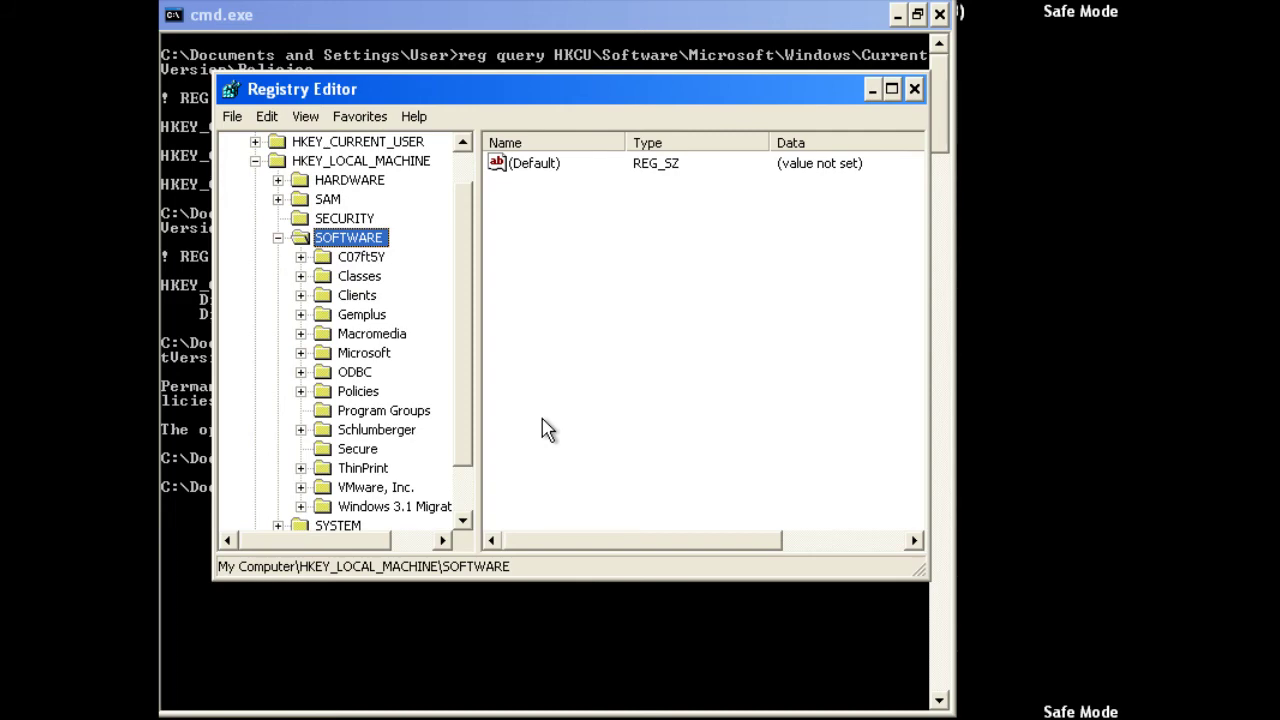
{"action": "key", "text": "Down"}
{"action": "key", "text": "Down"}
{"action": "key", "text": "Down"}
{"action": "key", "text": "Down"}
{"action": "key", "text": "Down"}
{"action": "key", "text": "Down"}
{"action": "key", "text": "Down"}
{"action": "key", "text": "Up"}
{"action": "key", "text": "Right"}
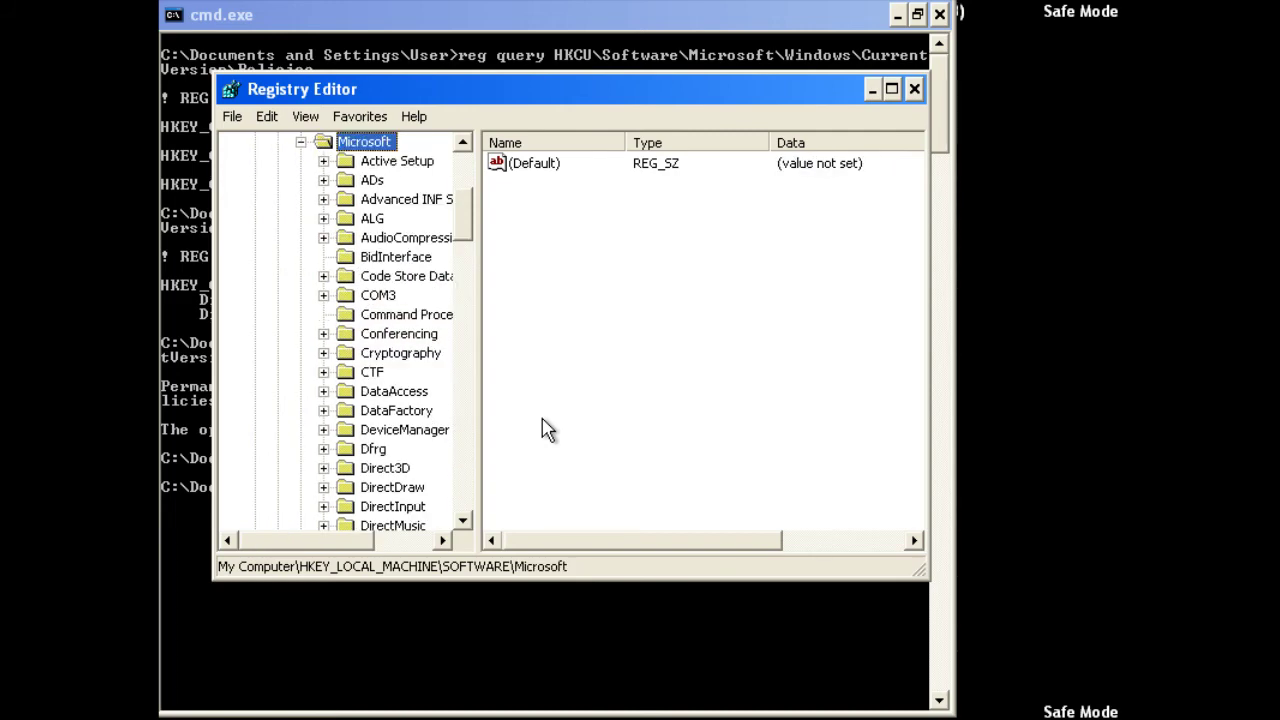
{"action": "scroll", "coordinate": [390, 440], "scroll_direction": "down", "scroll_amount": 16}
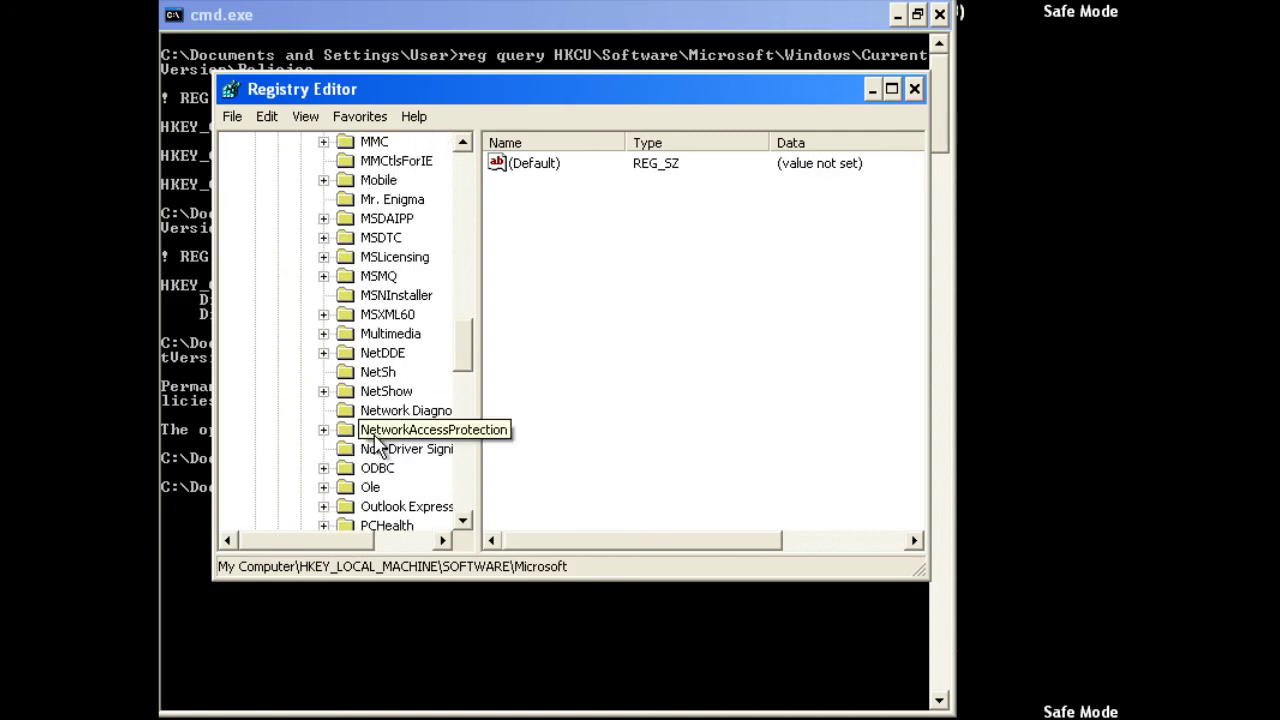
{"action": "scroll", "coordinate": [378, 447], "scroll_direction": "down", "scroll_amount": 15}
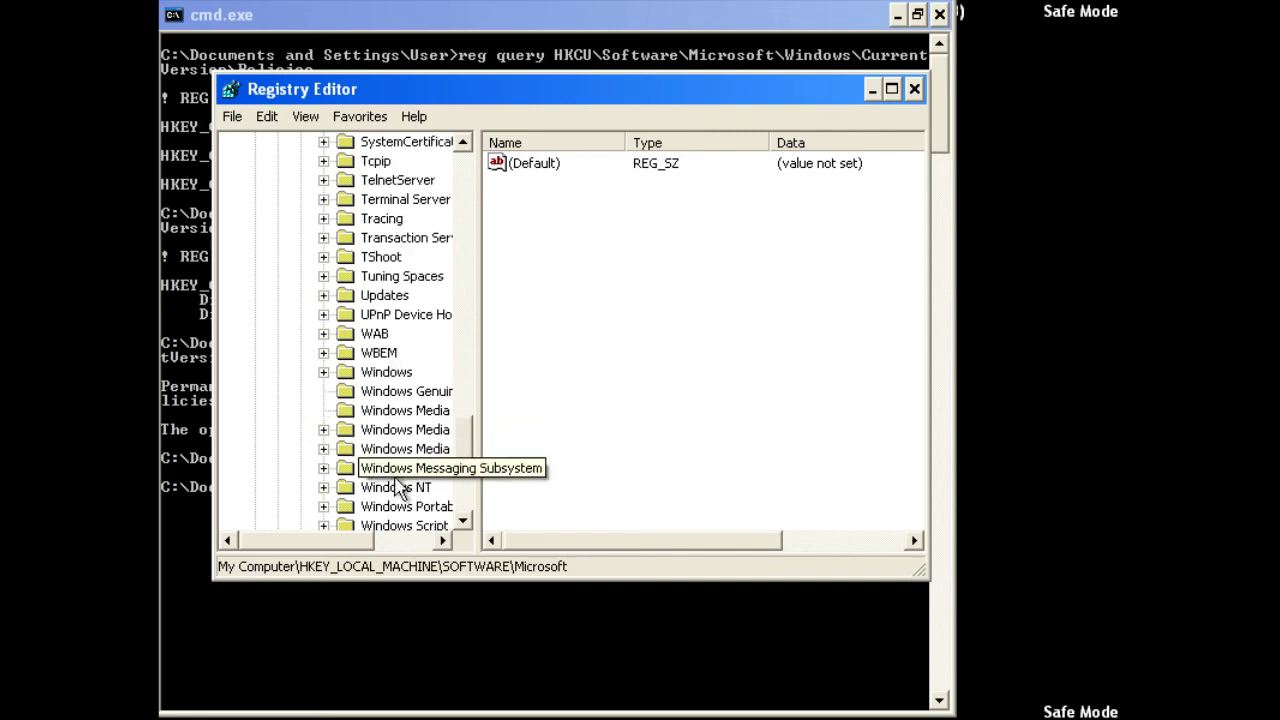
{"action": "double_click", "coordinate": [398, 487]}
{"action": "double_click", "coordinate": [410, 506]}
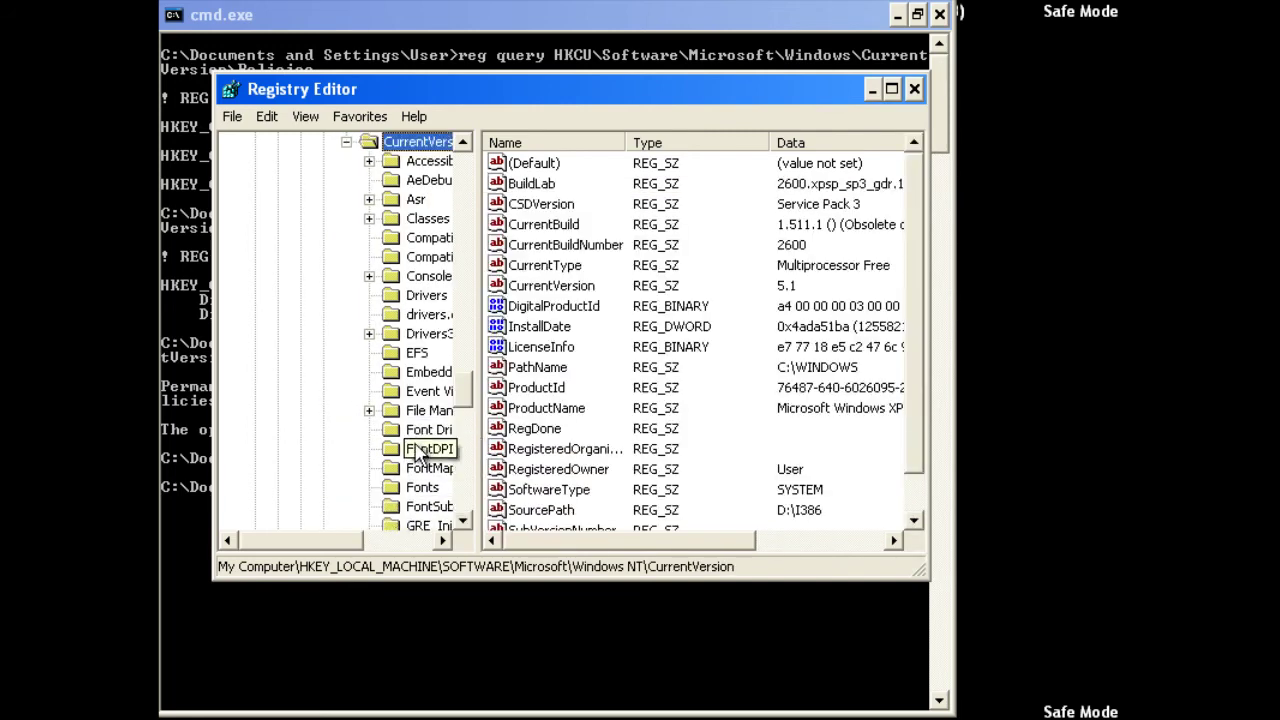
Select the Winlogon key, maximize Registry Editor, and pick the Shell value
{"action": "left_click_drag", "start_coordinate": [343, 543], "coordinate": [378, 543]}
{"action": "scroll", "coordinate": [665, 447], "scroll_direction": "down", "scroll_amount": 1}
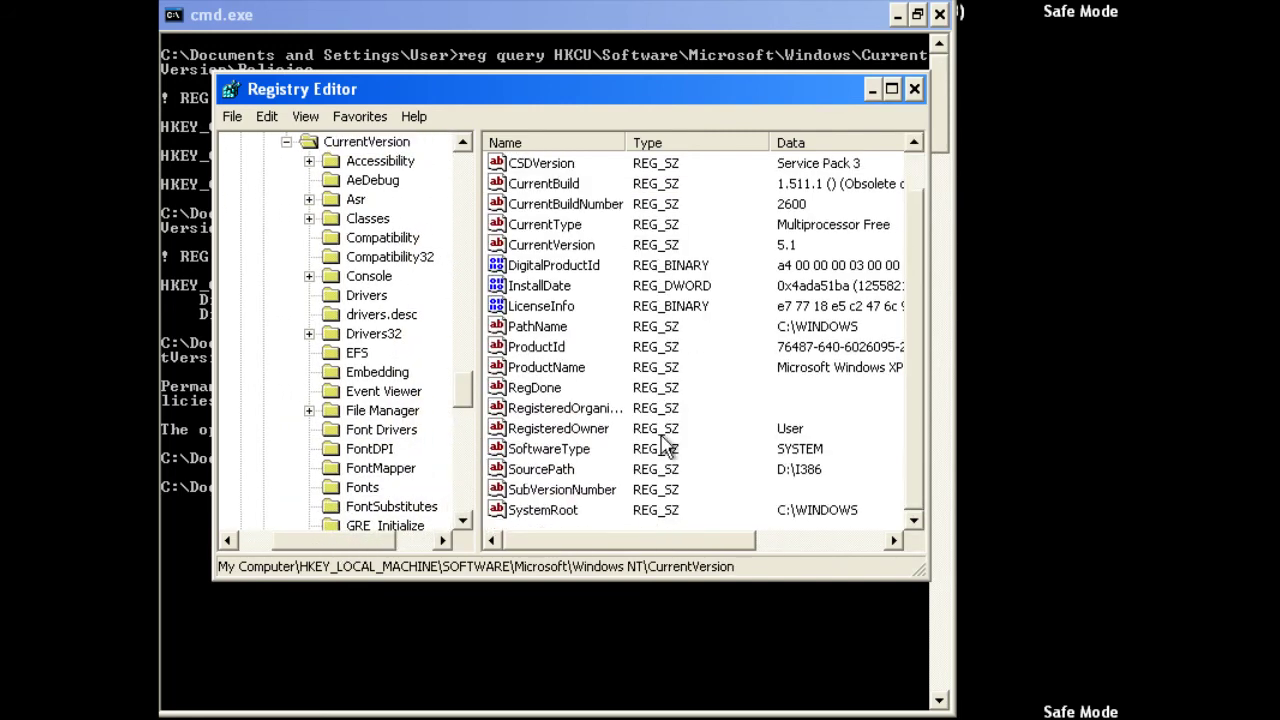
{"action": "scroll", "coordinate": [665, 447], "scroll_direction": "up", "scroll_amount": 1}
{"action": "scroll", "coordinate": [665, 447], "scroll_direction": "down", "scroll_amount": 1}
{"action": "scroll", "coordinate": [446, 460], "scroll_direction": "down", "scroll_amount": 9}
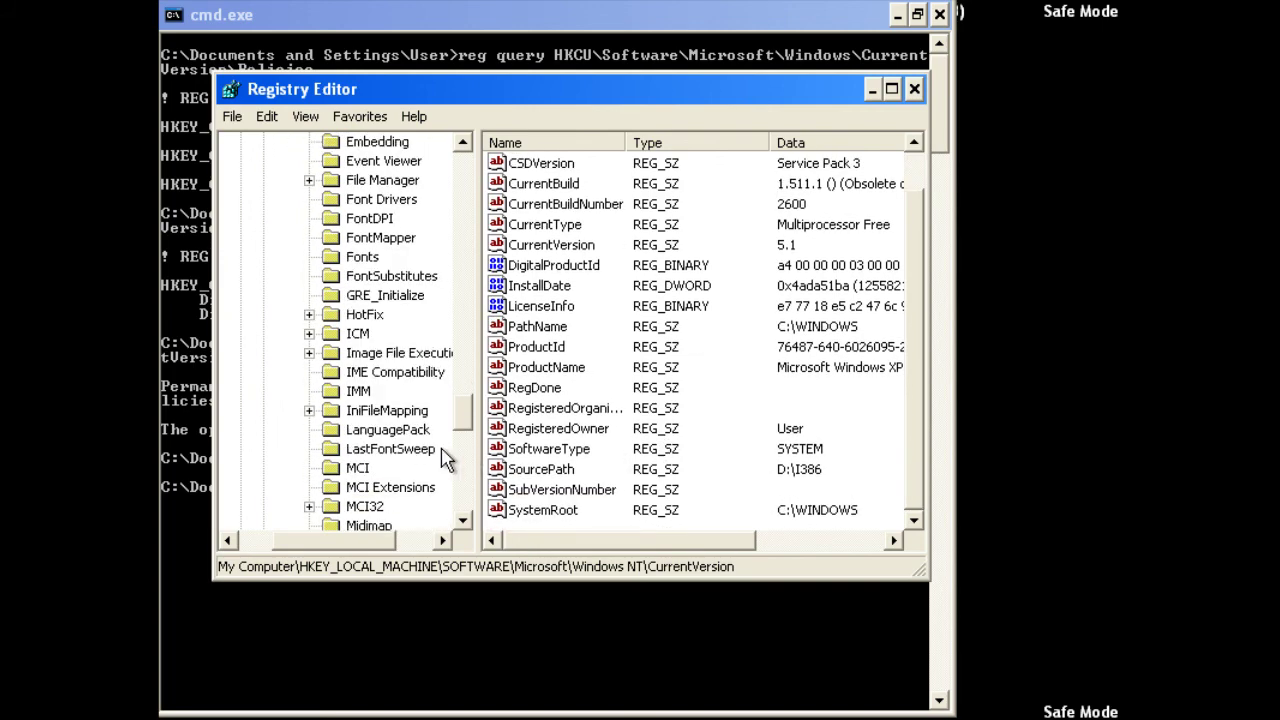
{"action": "scroll", "coordinate": [446, 460], "scroll_direction": "down", "scroll_amount": 4}
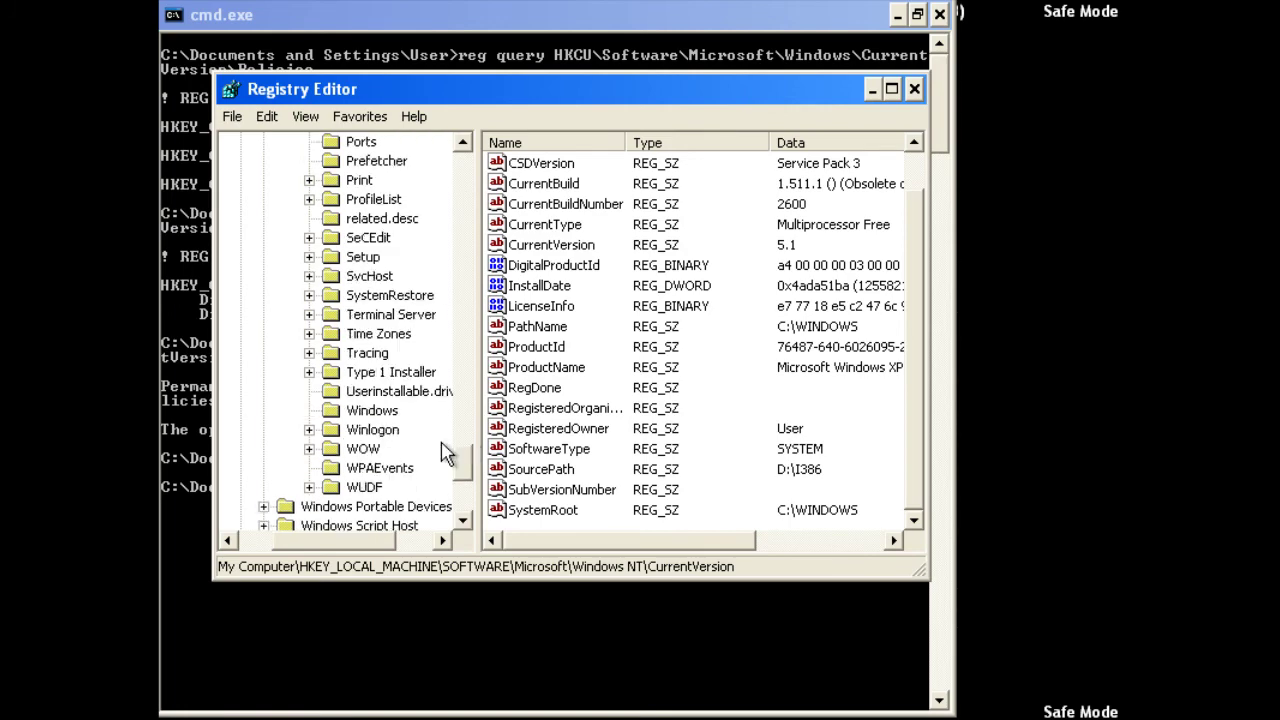
{"action": "left_click", "coordinate": [385, 430]}
{"action": "scroll", "coordinate": [594, 437], "scroll_direction": "down", "scroll_amount": 5}
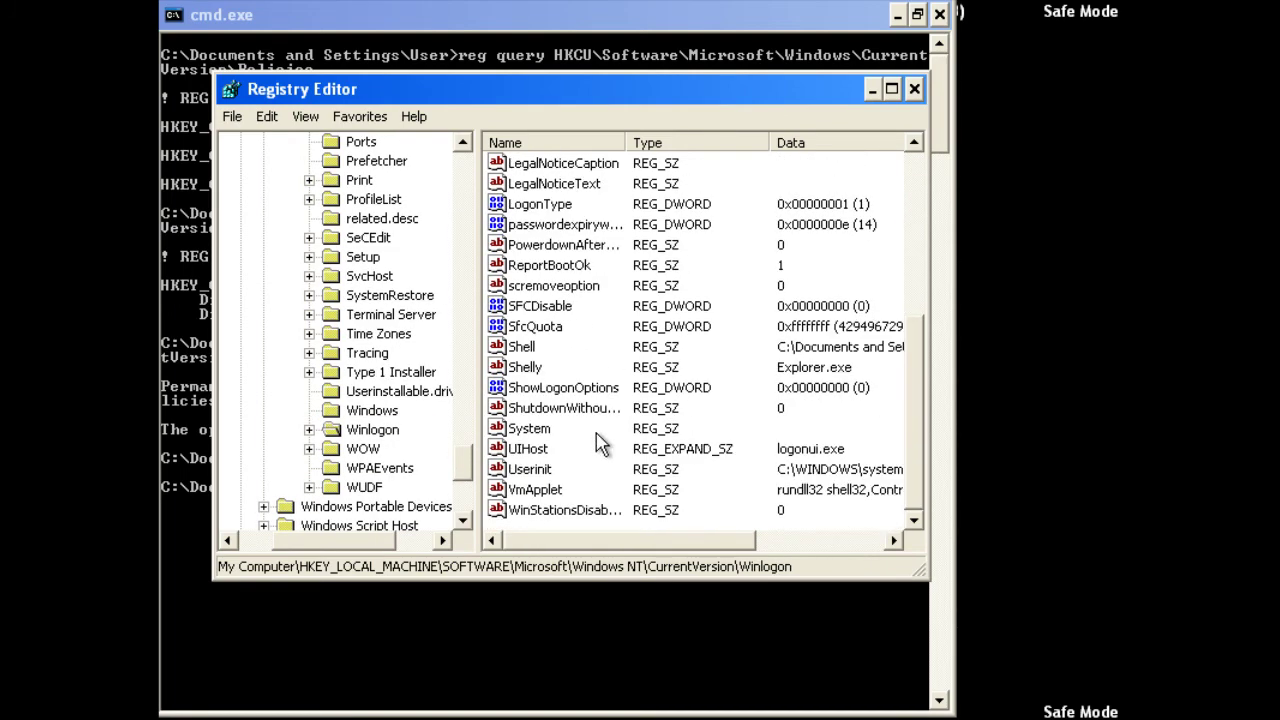
{"action": "double_click", "coordinate": [600, 97]}
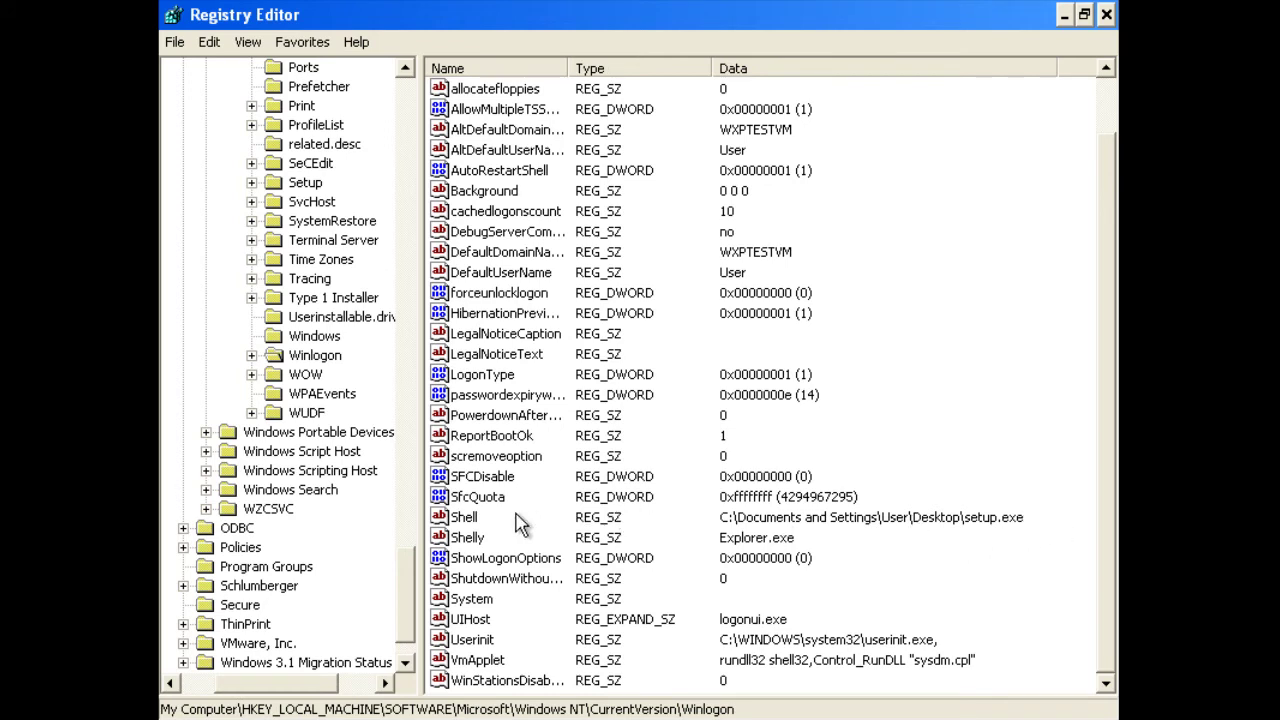
{"action": "left_click", "coordinate": [466, 519]}
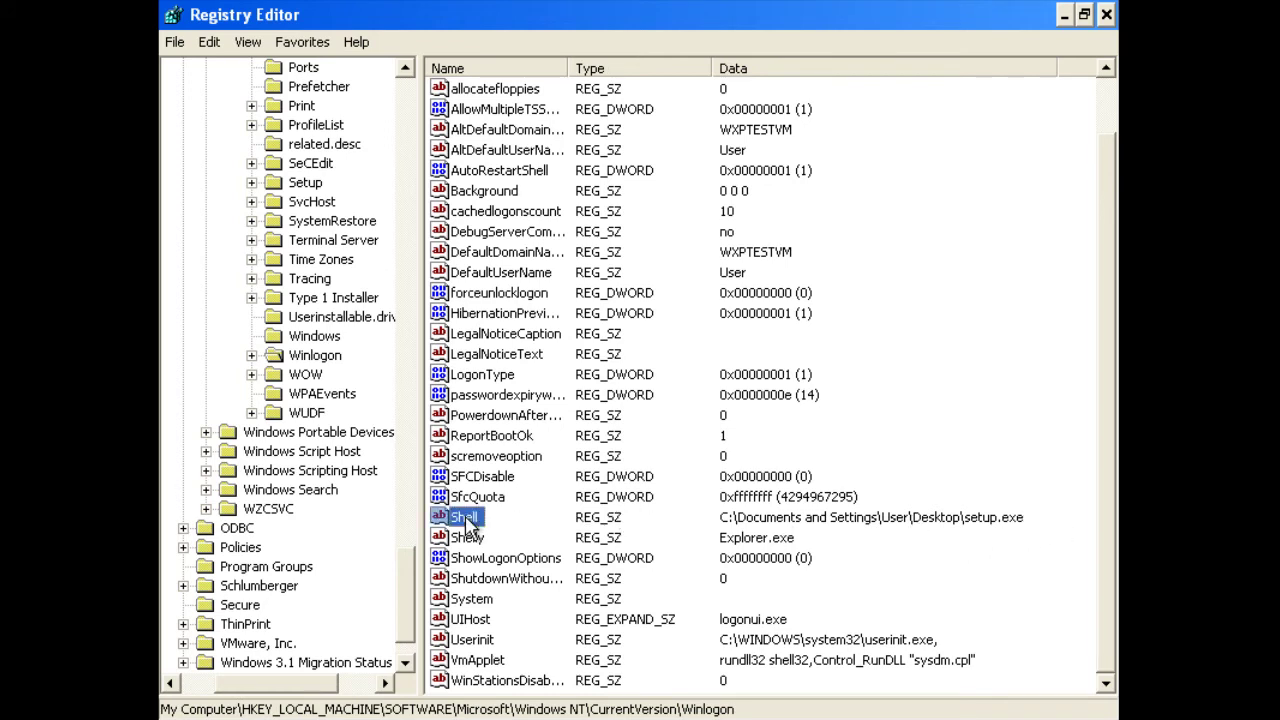
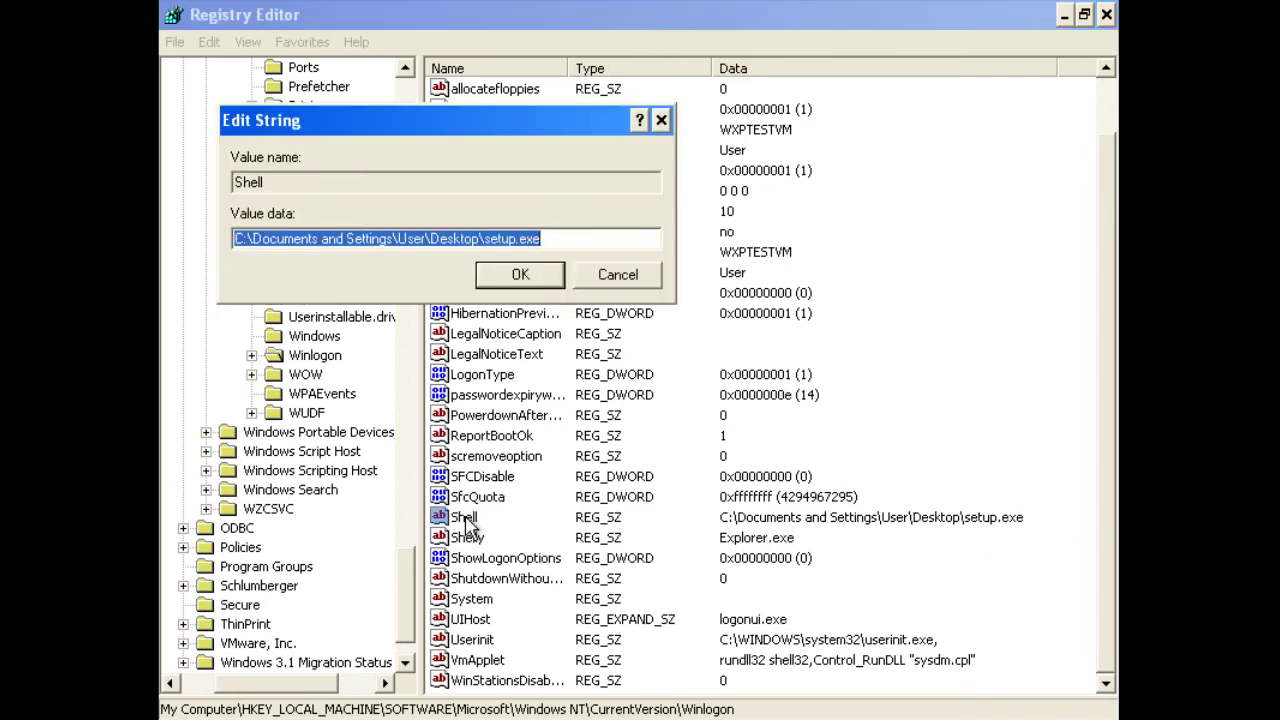
Replace the Winlogon Shell value data setup.exe with explorer.exe
{"action": "key", "text": "BackSpace"}
{"action": "type", "text": "explorer.ex"}
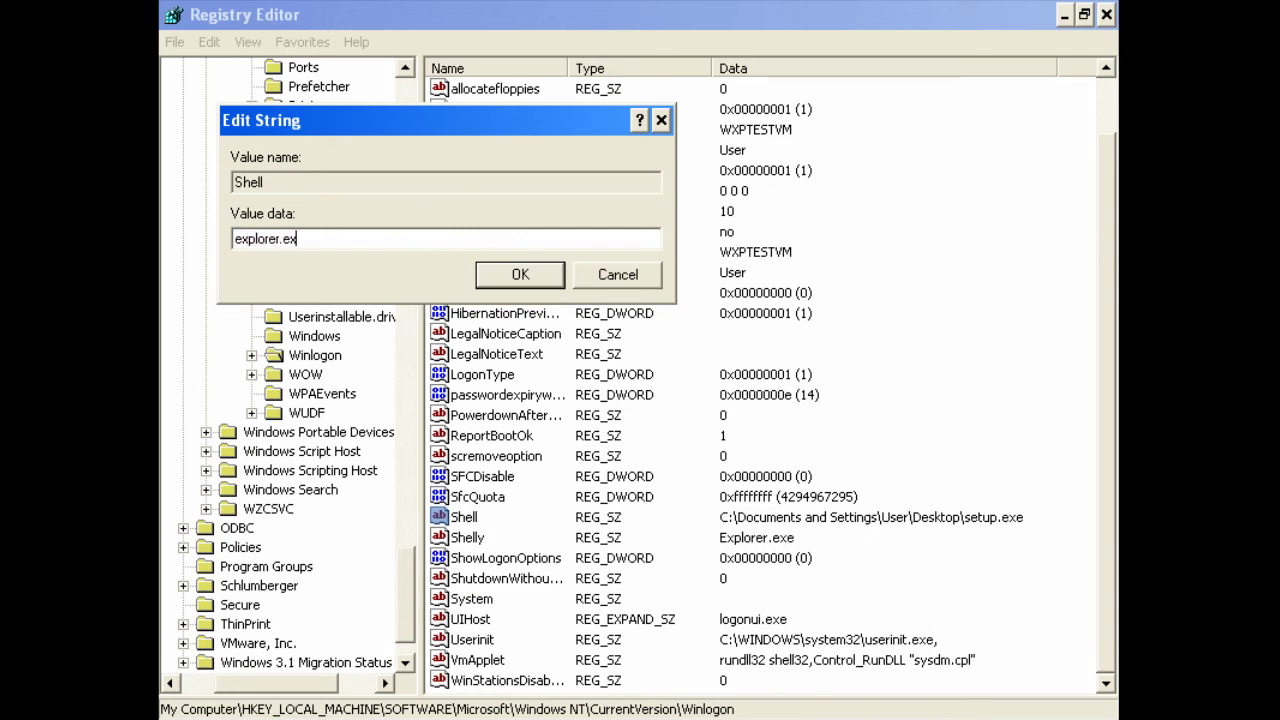
{"action": "type", "text": "e"}
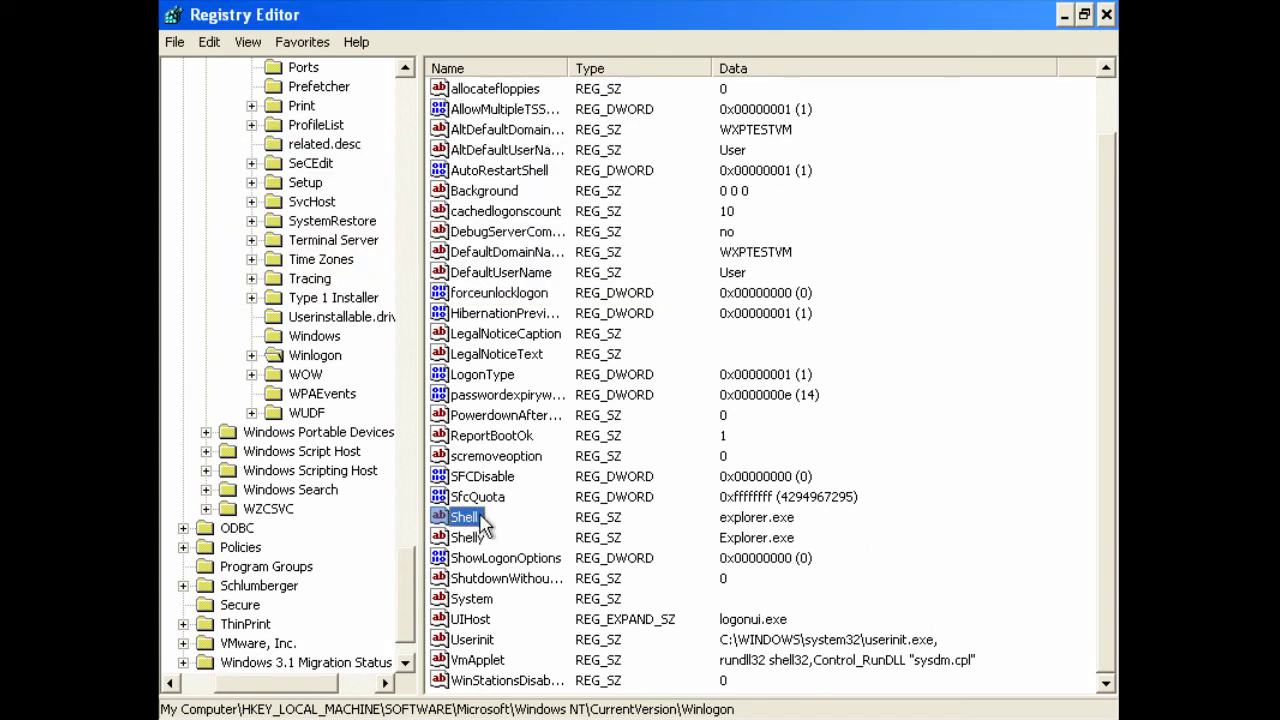
Close Registry Editor and reboot immediately with shutdown /r /t 0
{"action": "left_click", "coordinate": [1107, 15]}
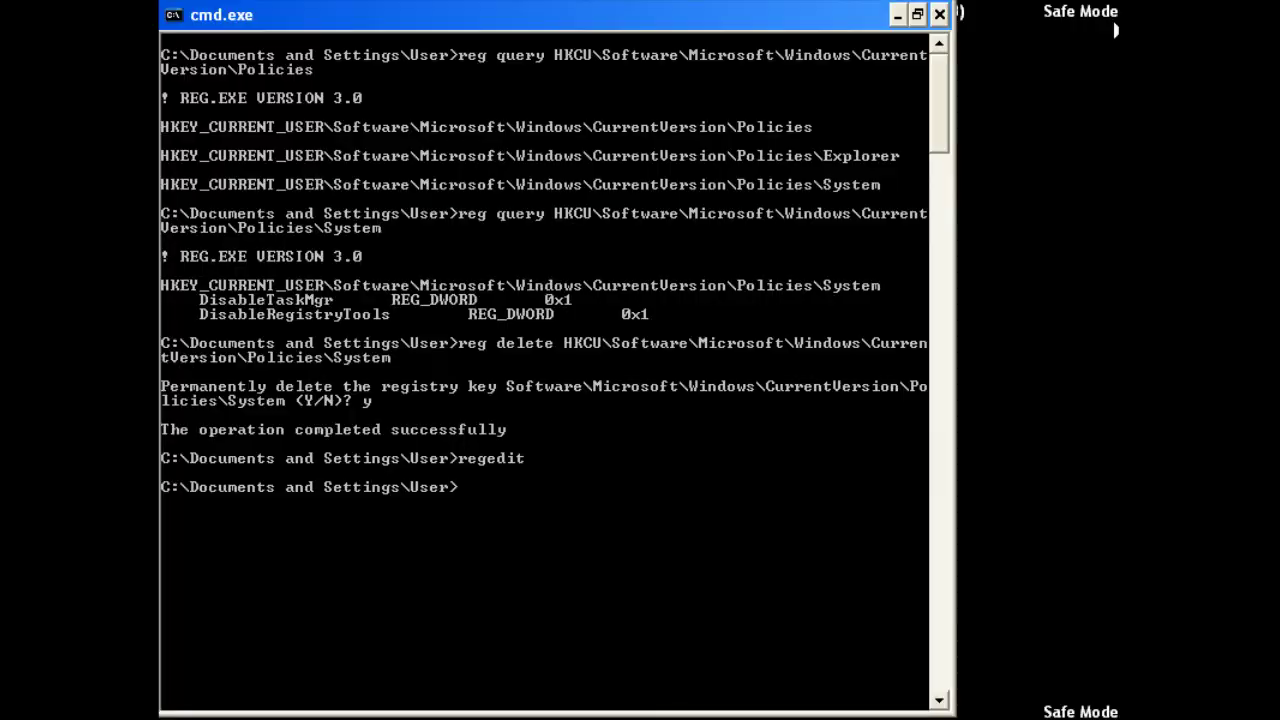
{"action": "type", "text": "shutdown /r /t 0"}
{"action": "key", "text": "Return"}
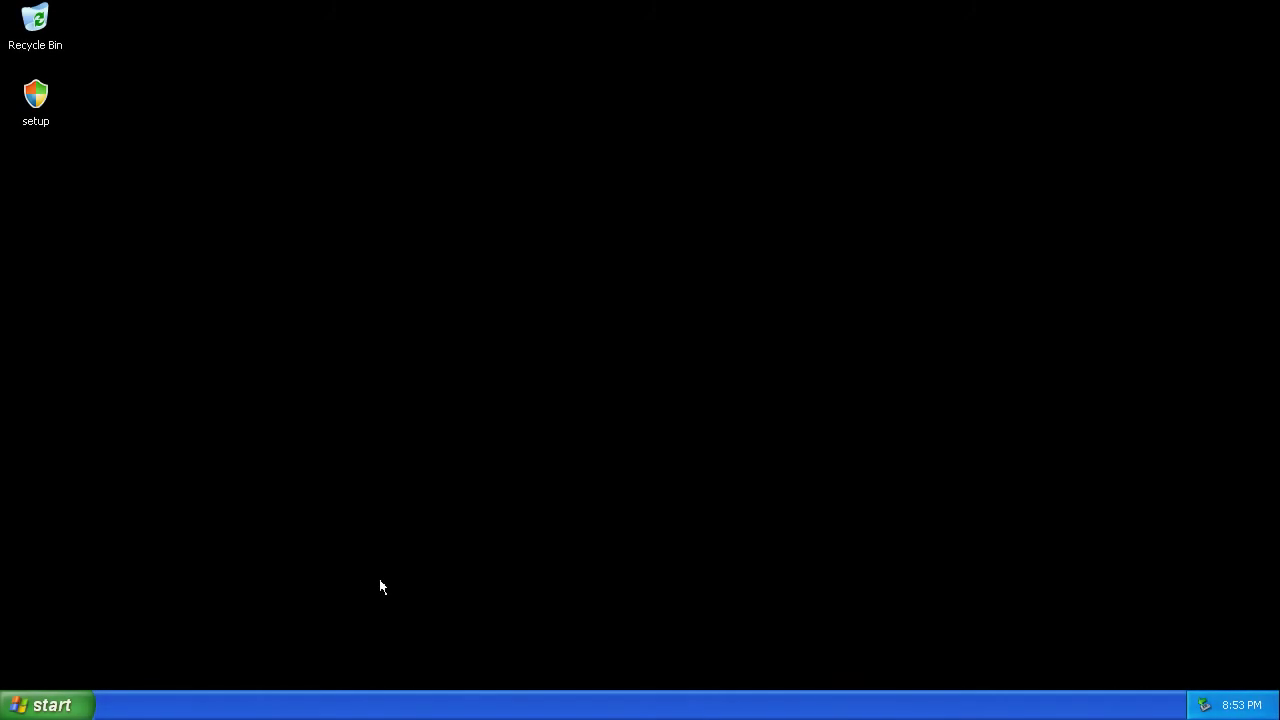
Delete the setup file from the desktop
{"action": "left_click", "coordinate": [44, 124]}
{"action": "key", "text": "Delete"}
{"action": "key", "text": "Return"}
Check from the taskbar that Task Manager opens again
{"action": "right_click", "coordinate": [252, 697]}
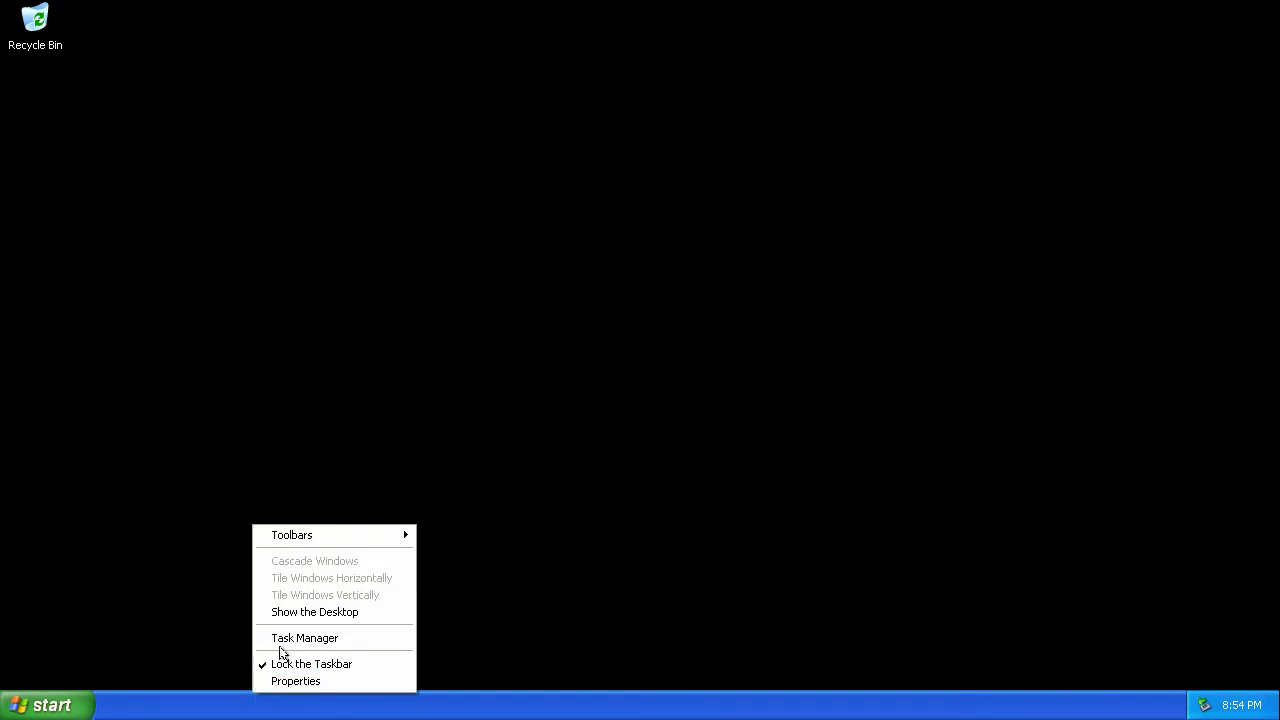
{"action": "key", "text": "Escape"}
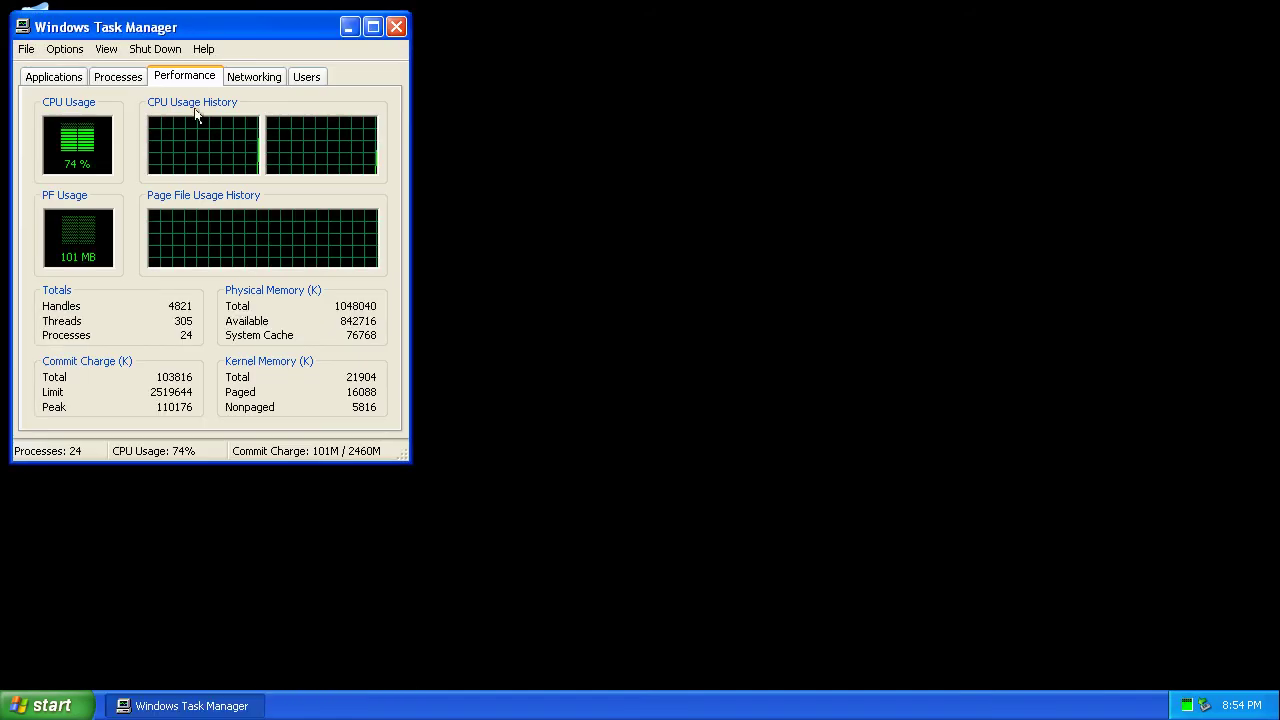
{"action": "left_click", "coordinate": [42, 706]}
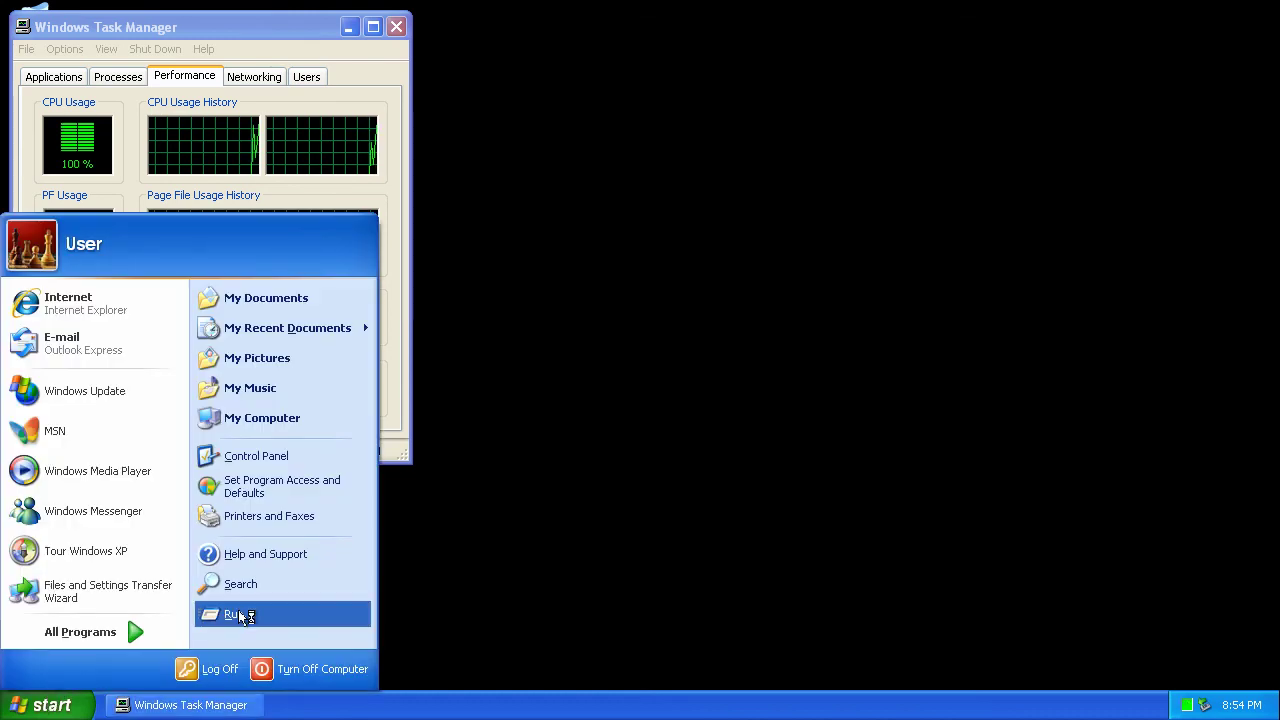
Relaunch regedit from Run to confirm Shell reads explorer.exe, then close Task Manager
{"action": "left_click", "coordinate": [240, 614]}
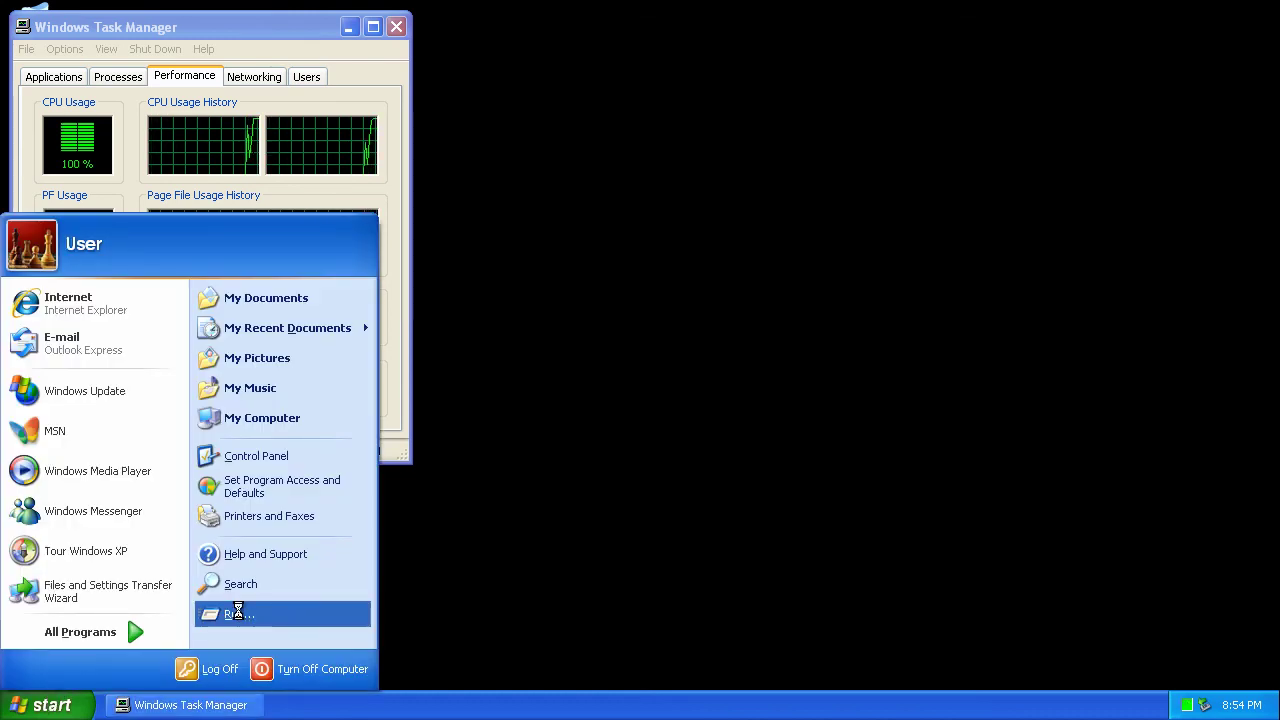
{"action": "type", "text": "rege"}
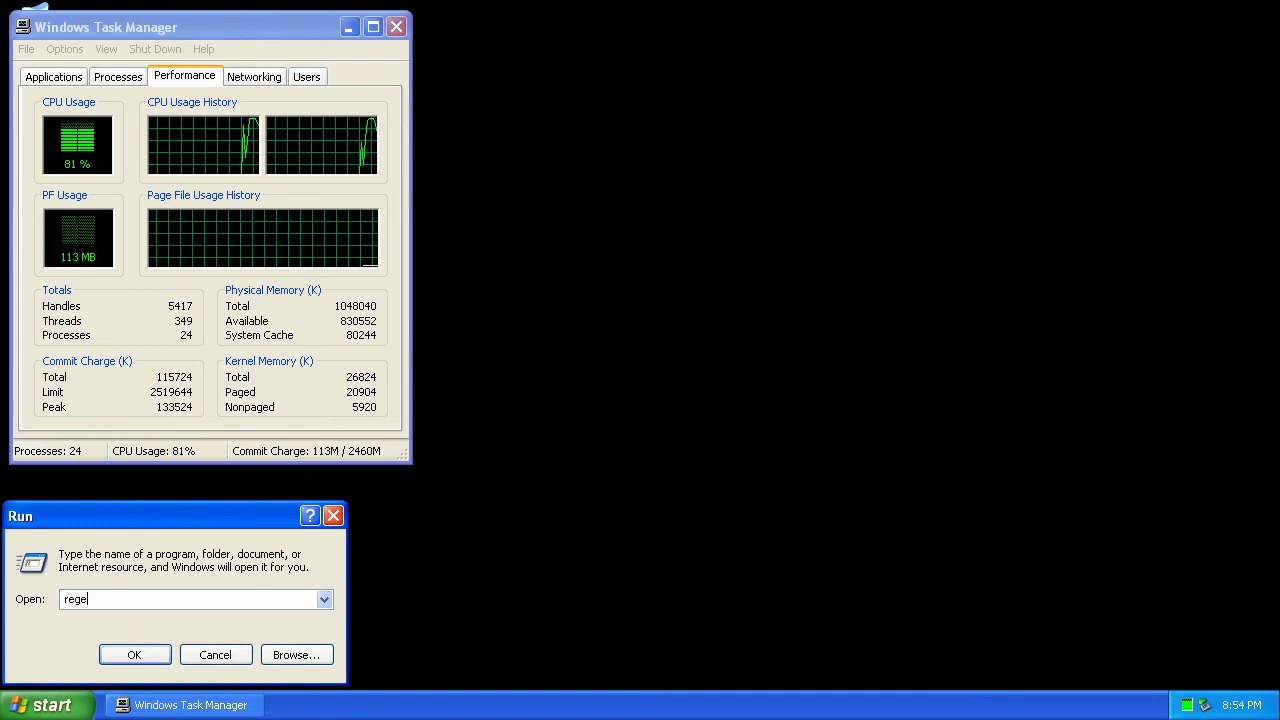
{"action": "type", "text": "dit"}
{"action": "key", "text": "Return"}
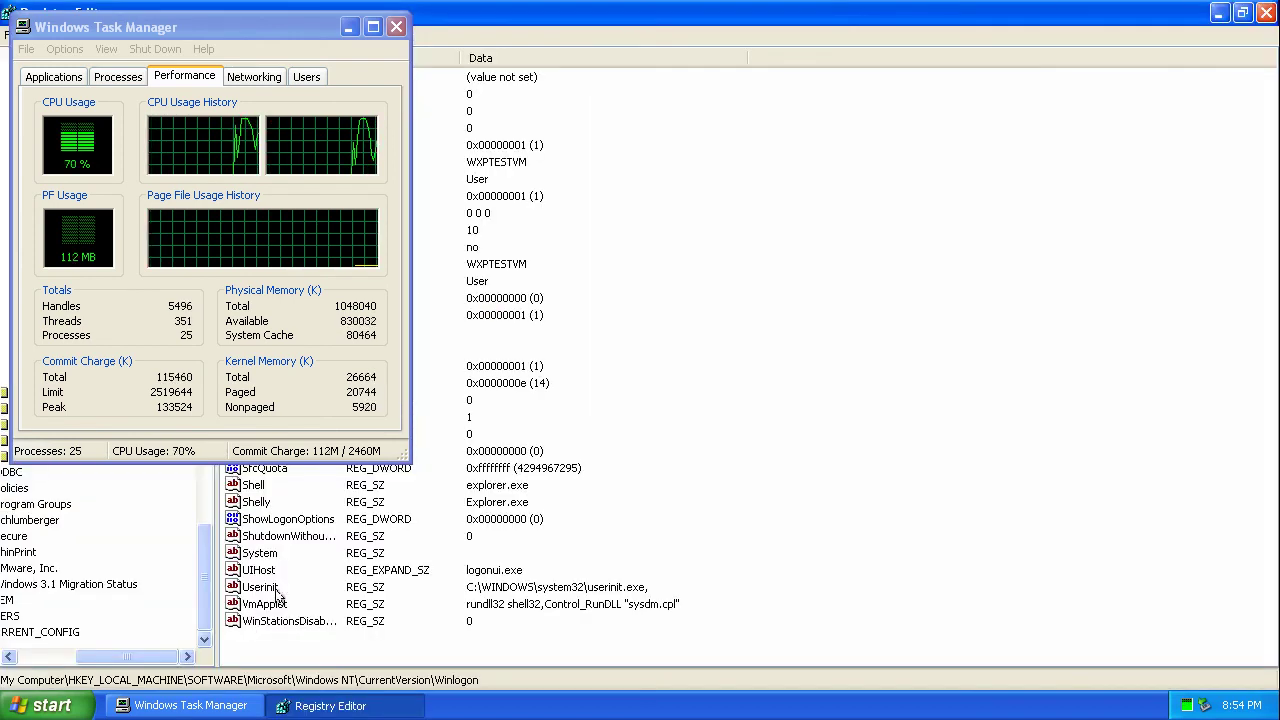
{"action": "left_click", "coordinate": [396, 27]}
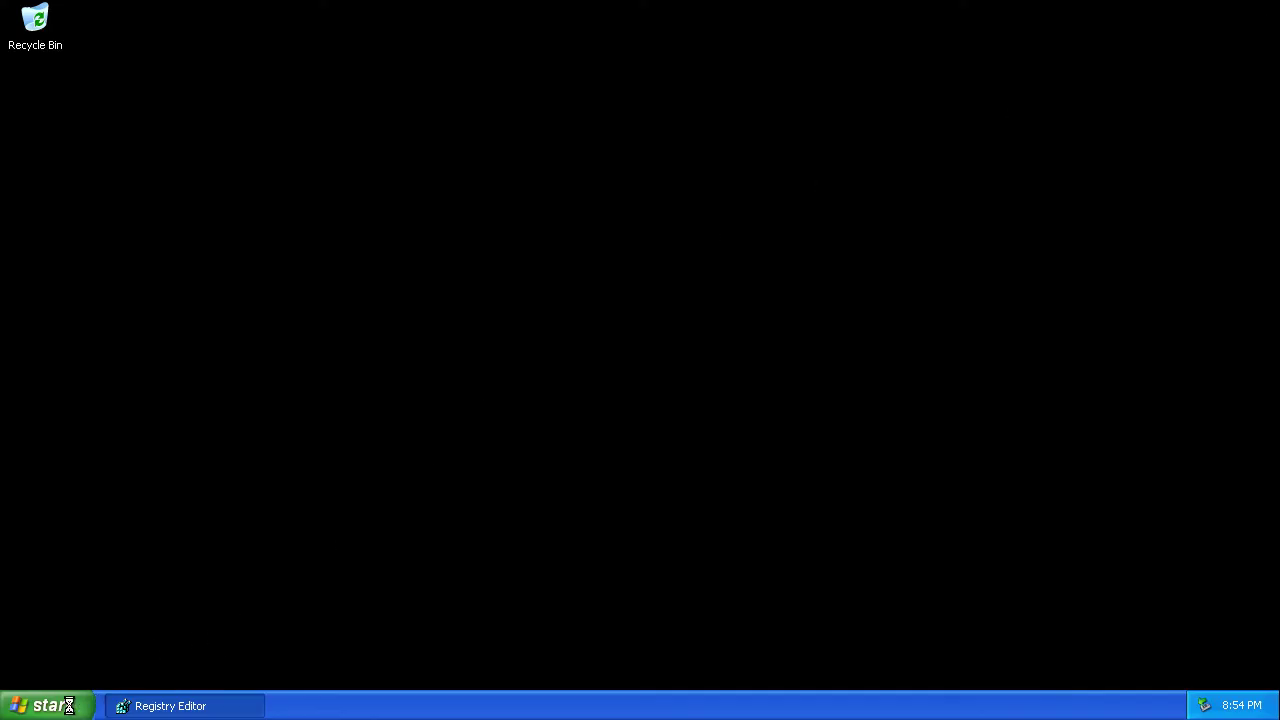
Choose Restart under Turn Off Computer so Windows begins shutting down
{"action": "left_click", "coordinate": [69, 706]}
{"action": "left_click", "coordinate": [295, 668]}
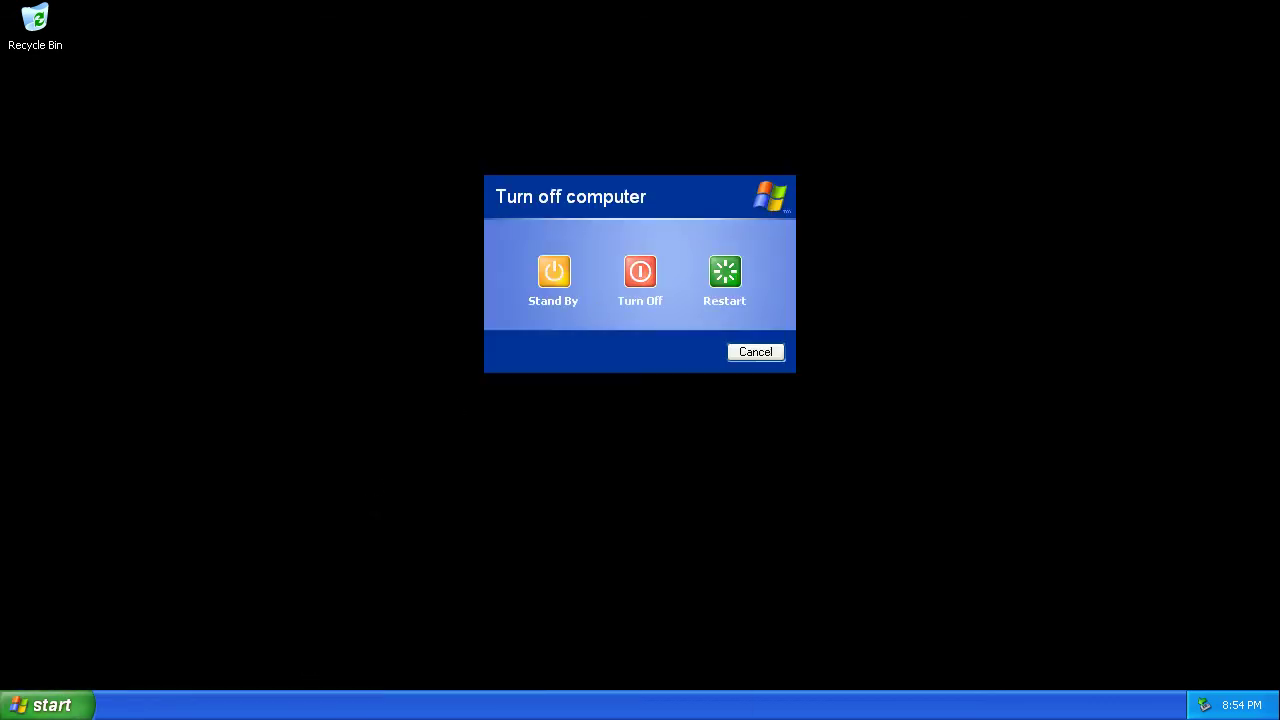
{"action": "left_click", "coordinate": [652, 272]}
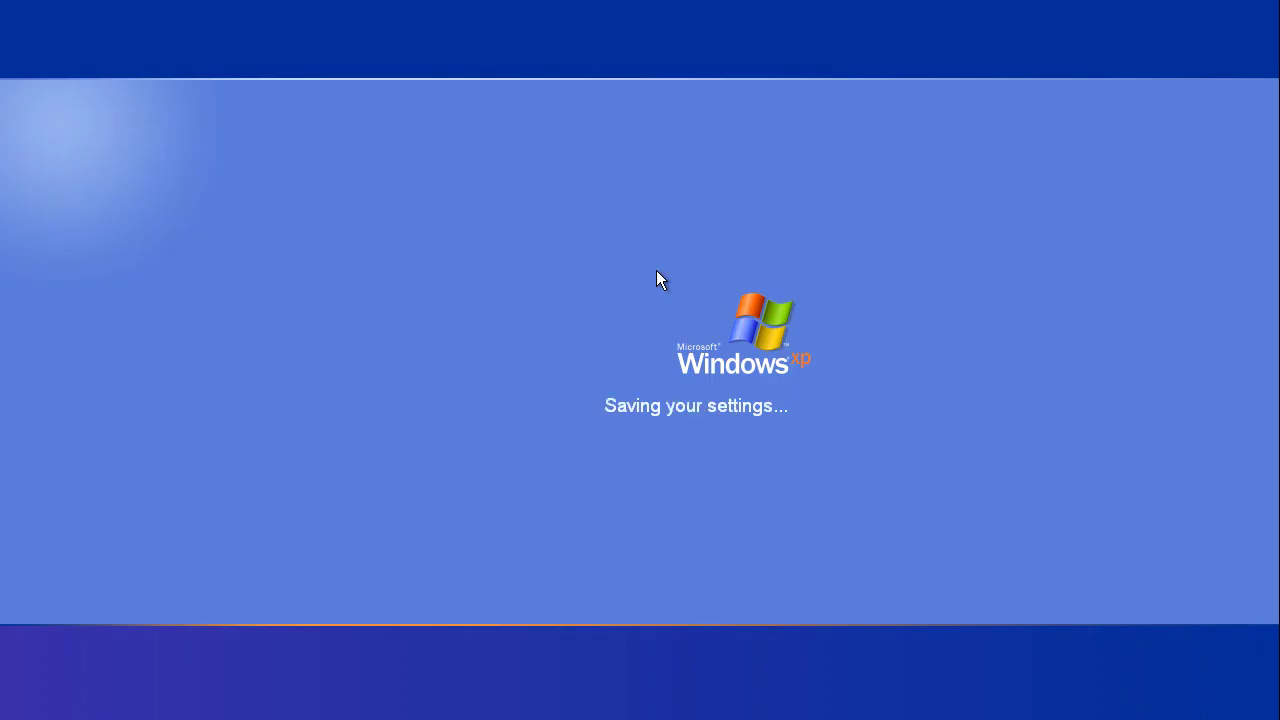